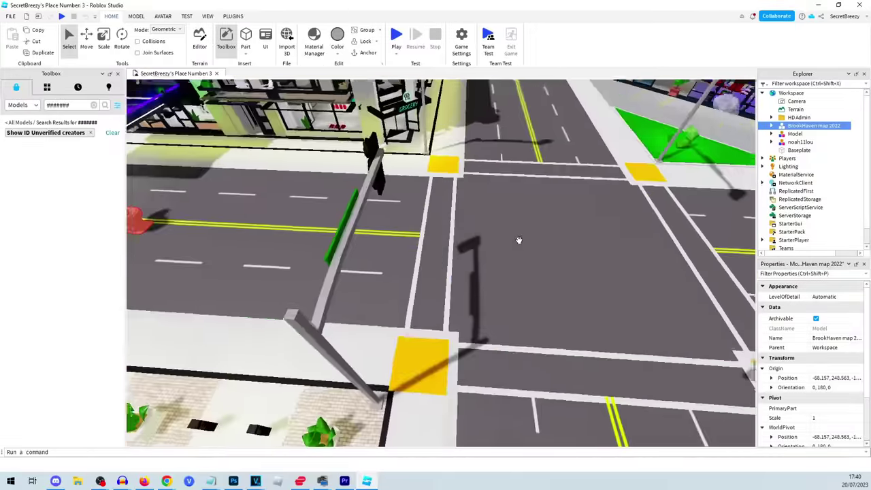
Search the models for "toilet" and place a giant Skibi toilet on the road beside the intersection.
{"action": "middle_click_drag", "start_coordinate": [518, 240], "coordinate": [253, 259]}
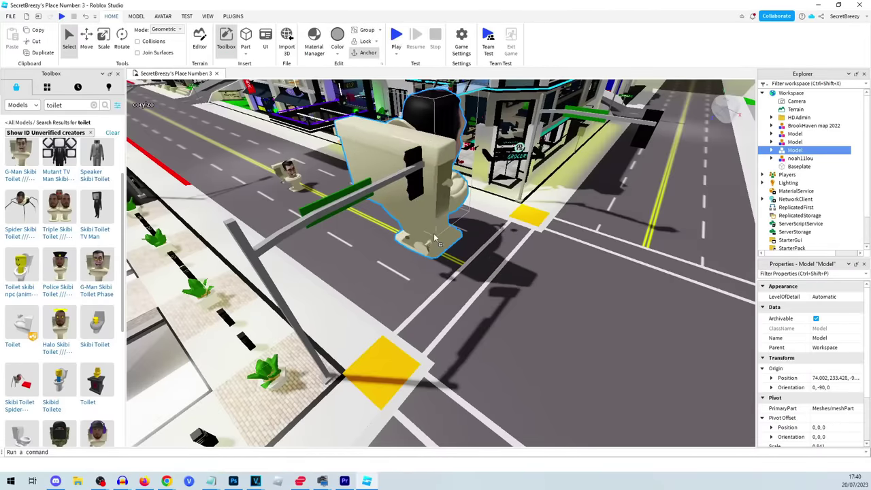
{"action": "right_click_drag", "start_coordinate": [435, 238], "coordinate": [415, 262]}
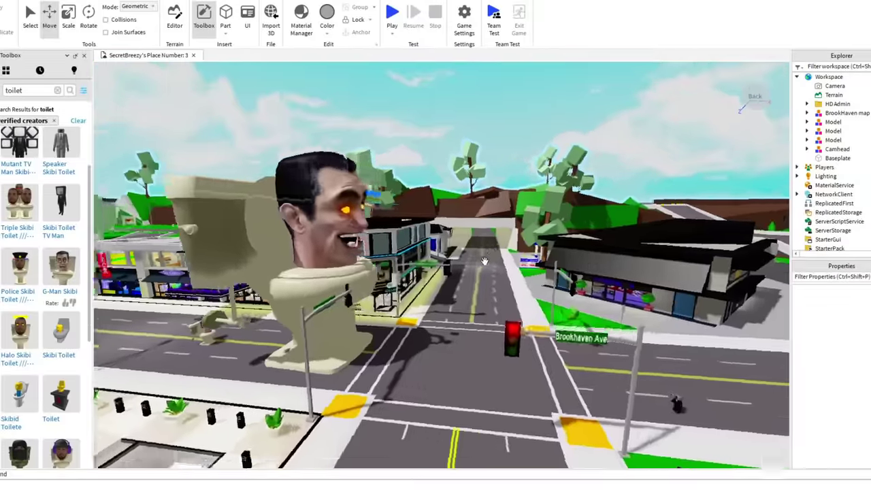
{"action": "scroll", "coordinate": [490, 281], "scroll_direction": "up", "scroll_amount": 10}
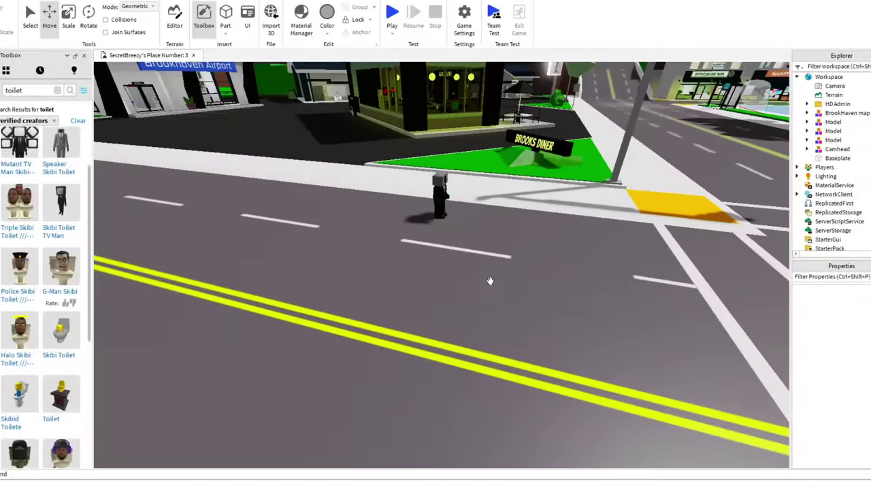
Place a giant Titan Speakerman at the intersection facing the toilet and line up small Speakerman copies on the road behind it.
{"action": "right_click_drag", "start_coordinate": [490, 280], "coordinate": [574, 136]}
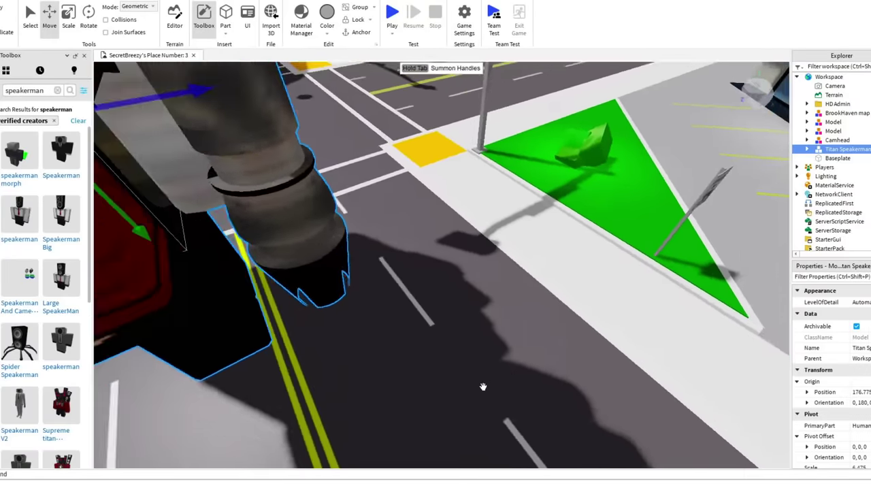
{"action": "right_click_drag", "start_coordinate": [482, 386], "coordinate": [600, 226]}
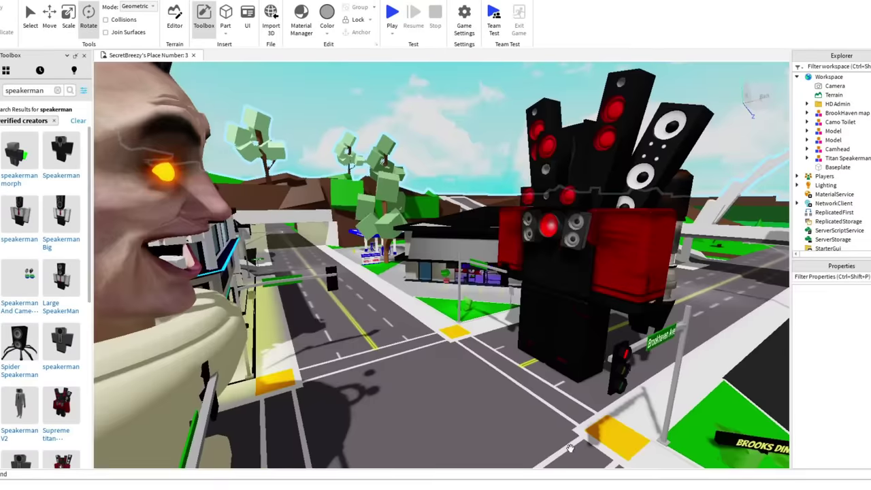
{"action": "right_click_drag", "start_coordinate": [476, 354], "coordinate": [387, 225]}
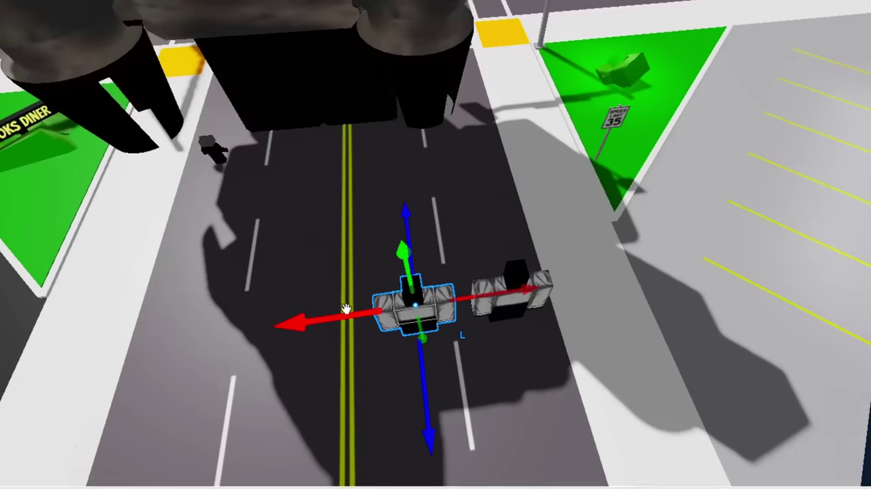
{"action": "scroll", "coordinate": [190, 313], "scroll_direction": "up", "scroll_amount": 2}
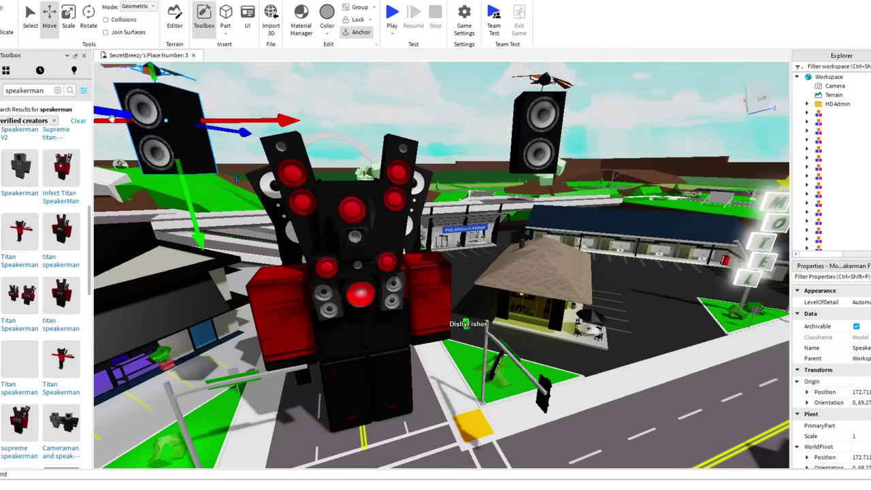
Rotate the flying Speakerman and reposition it in the air beside the Titan Speakerman.
{"action": "key", "text": "ctrl+4"}
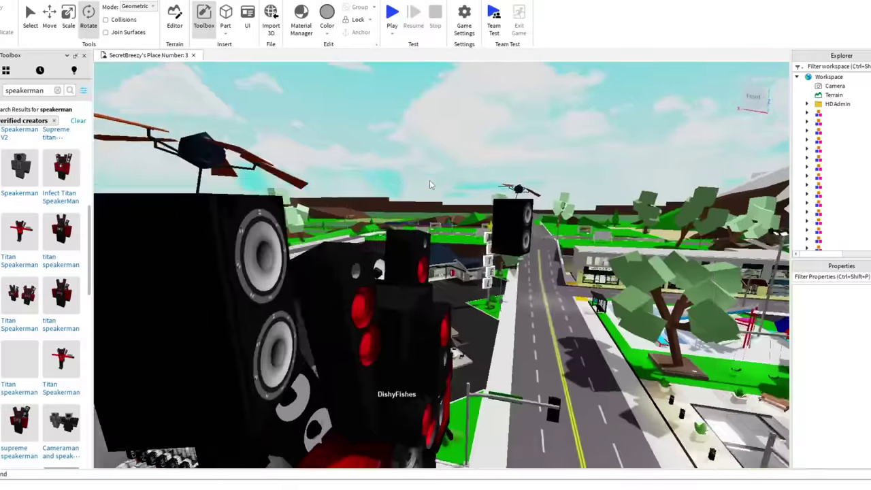
{"action": "right_click_drag", "start_coordinate": [429, 179], "coordinate": [409, 199]}
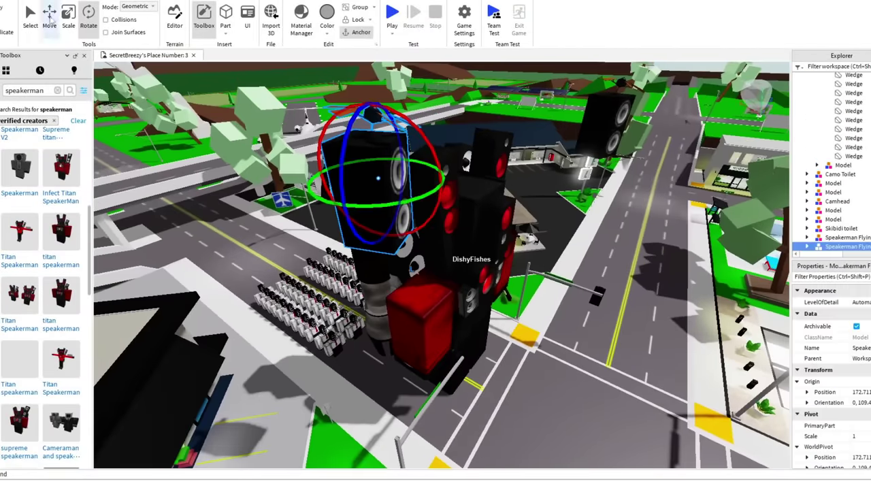
{"action": "left_click", "coordinate": [50, 19]}
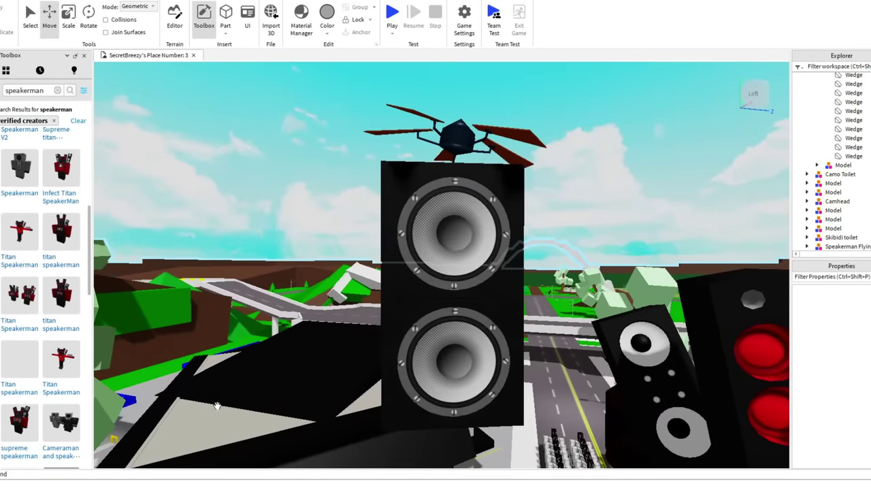
{"action": "scroll", "coordinate": [216, 407], "scroll_direction": "down", "scroll_amount": 5}
{"action": "right_click_drag", "start_coordinate": [228, 339], "coordinate": [228, 338]}
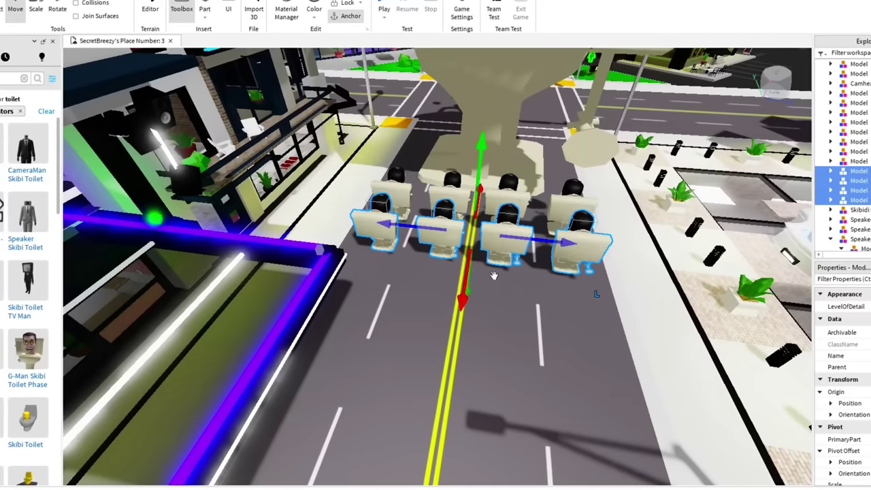
Duplicate the row of four small Skibi toilets to form further rows on the road behind the giant toilet.
{"action": "right_click_drag", "start_coordinate": [493, 275], "coordinate": [462, 327]}
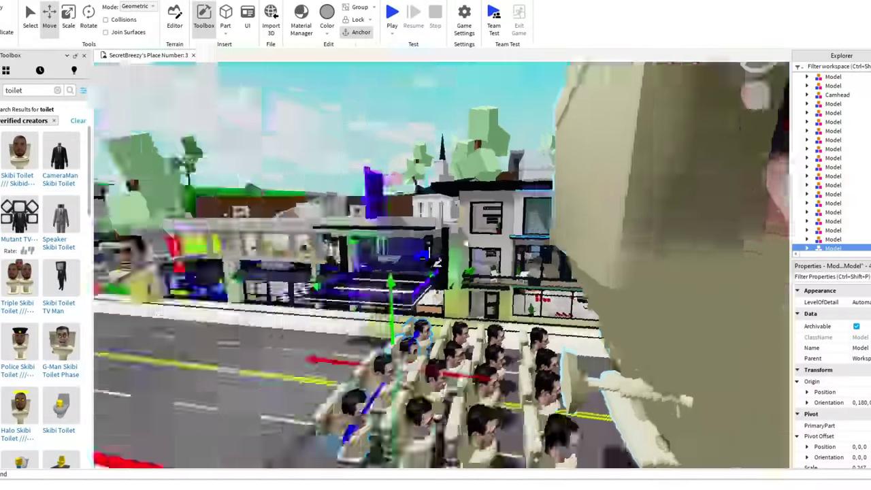
{"action": "right_click_drag", "start_coordinate": [435, 272], "coordinate": [395, 239]}
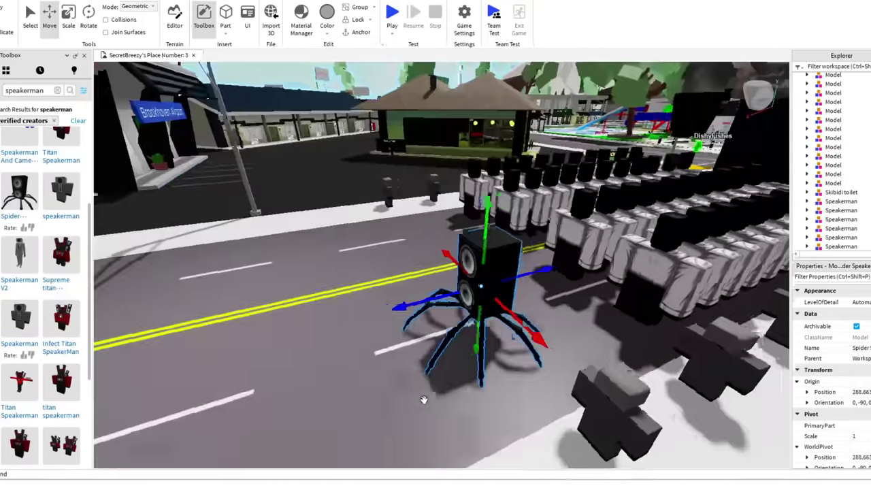
Rotate the Spider Speakerman on the road by the Speakerman rows and scale it up.
{"action": "right_click_drag", "start_coordinate": [423, 399], "coordinate": [423, 400]}
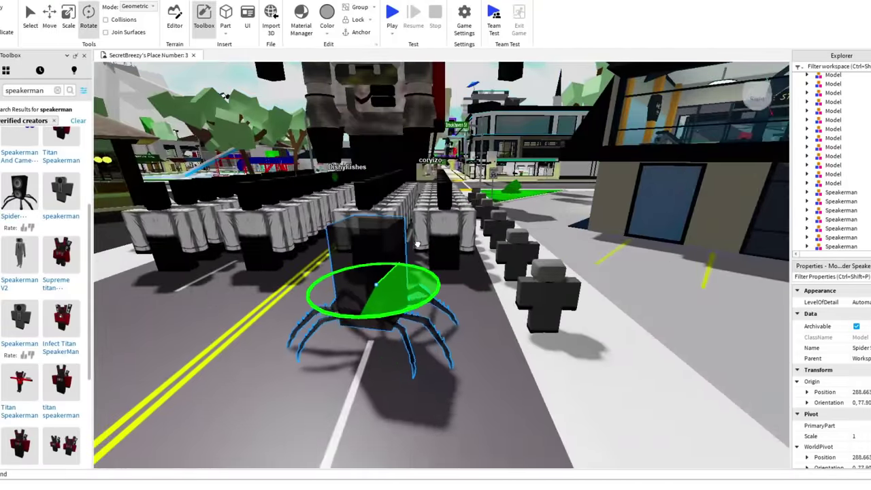
{"action": "right_click_drag", "start_coordinate": [473, 236], "coordinate": [473, 236]}
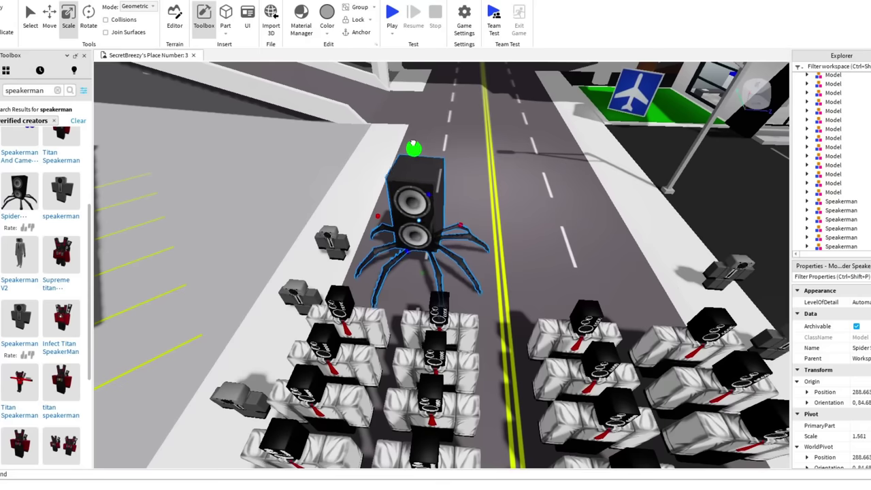
{"action": "left_click_drag", "start_coordinate": [412, 145], "coordinate": [410, 127]}
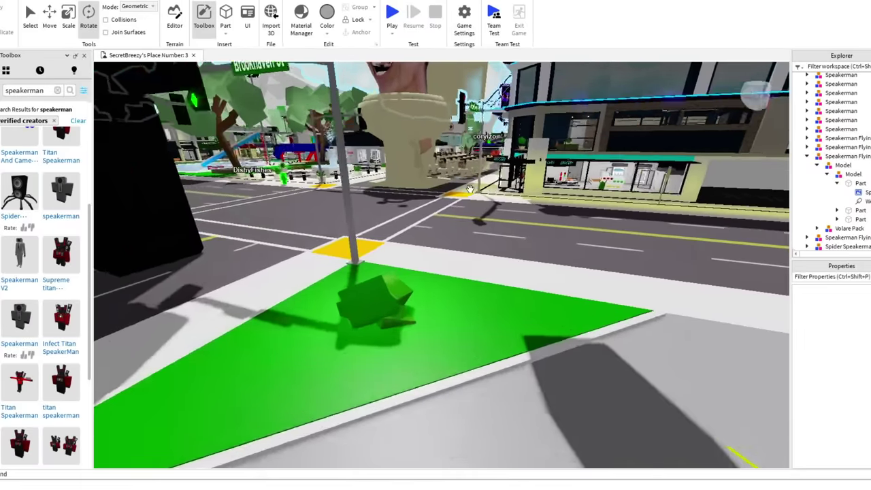
Place toilet models behind the plant pots around the fountain plaza.
{"action": "right_click_drag", "start_coordinate": [469, 194], "coordinate": [469, 194]}
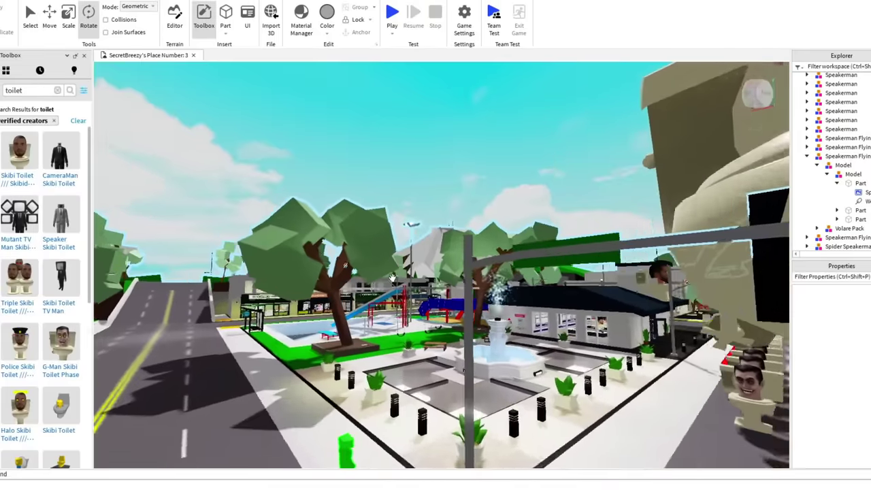
{"action": "key", "text": "w"}
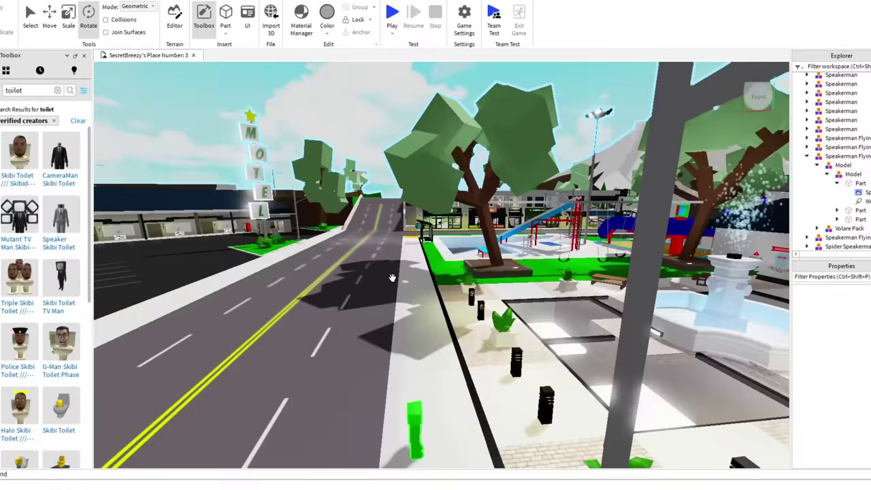
{"action": "key", "text": "w"}
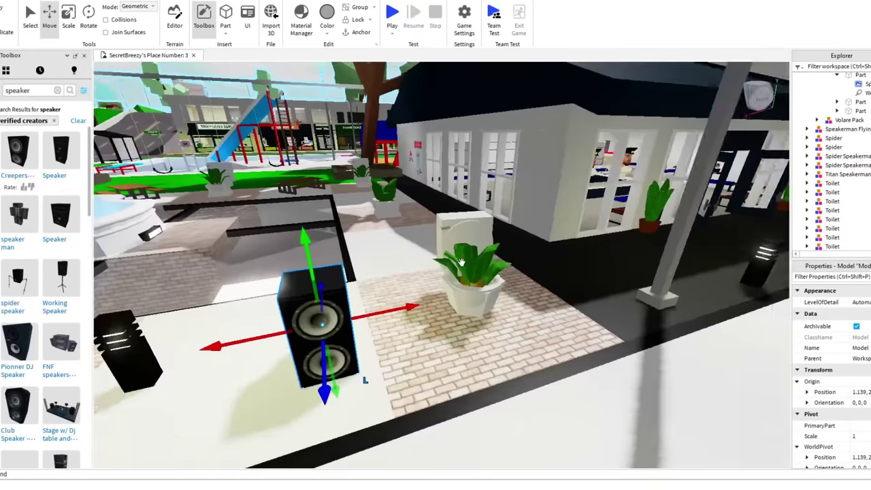
Place black speaker models between the planters along the edge of the plaza.
{"action": "key", "text": "f"}
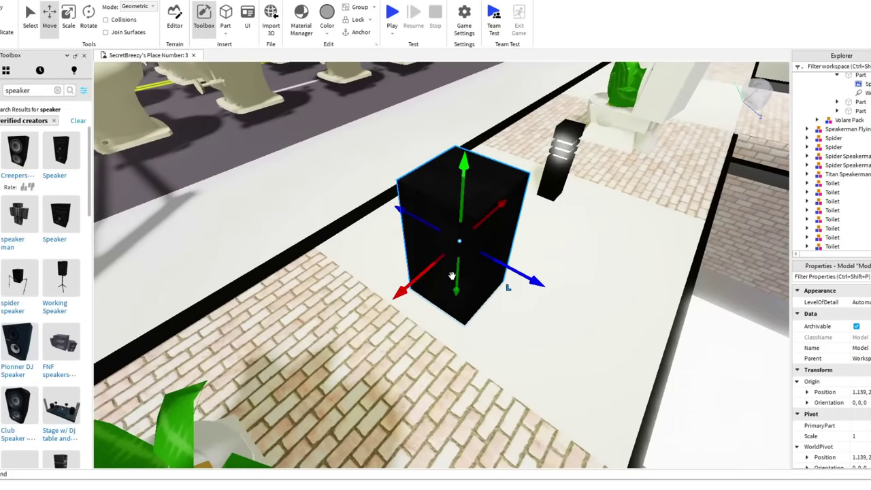
{"action": "right_click_drag", "start_coordinate": [451, 274], "coordinate": [380, 193]}
{"action": "scroll", "coordinate": [451, 275], "scroll_direction": "down", "scroll_amount": 10}
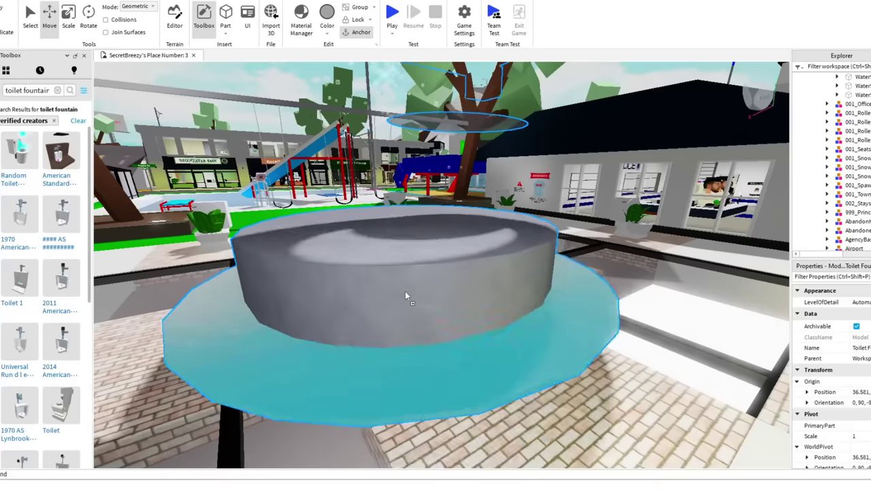
Replace the plaza's original fountain with the toilet fountain model and add a WELCOME character to it.
{"action": "scroll", "coordinate": [413, 284], "scroll_direction": "down", "scroll_amount": 3}
{"action": "right_click_drag", "start_coordinate": [413, 283], "coordinate": [544, 259]}
{"action": "scroll", "coordinate": [511, 269], "scroll_direction": "up", "scroll_amount": 3}
{"action": "left_click", "coordinate": [530, 262]}
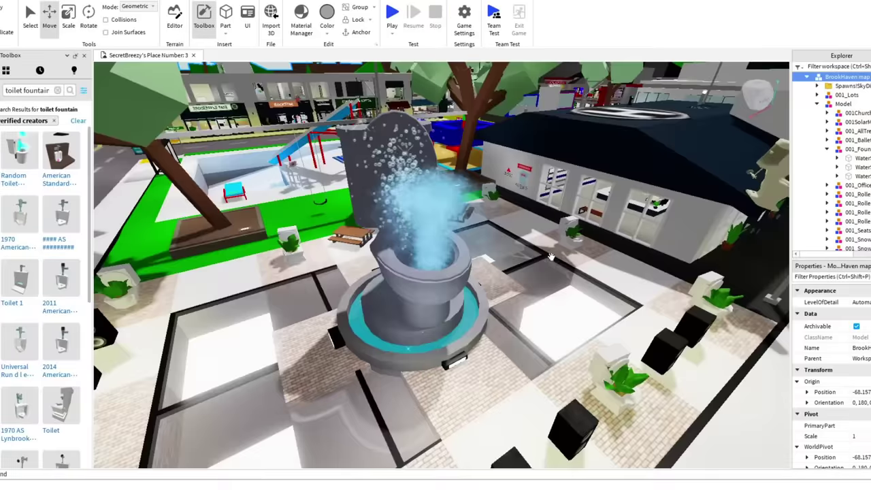
{"action": "scroll", "coordinate": [551, 255], "scroll_direction": "up", "scroll_amount": 3}
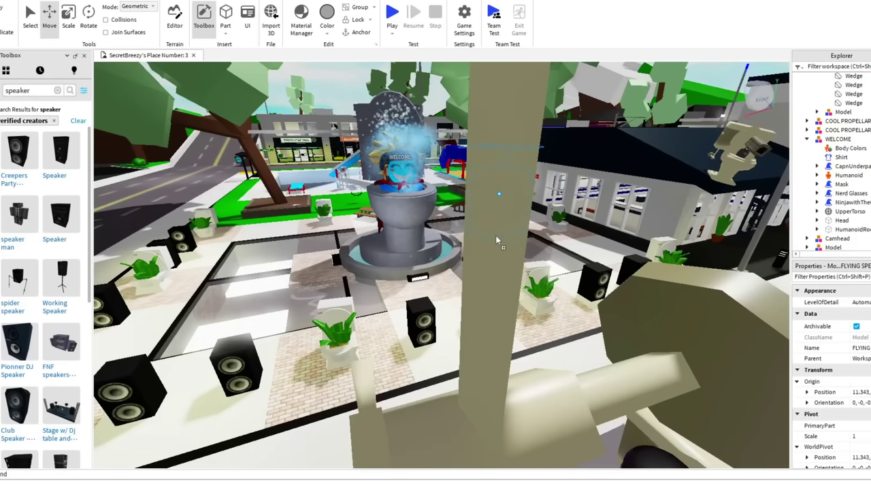
Change the storefront sign texts to "Club TOILET" and "SPEAKER SUPPLIES".
{"action": "right_click_drag", "start_coordinate": [495, 239], "coordinate": [495, 239]}
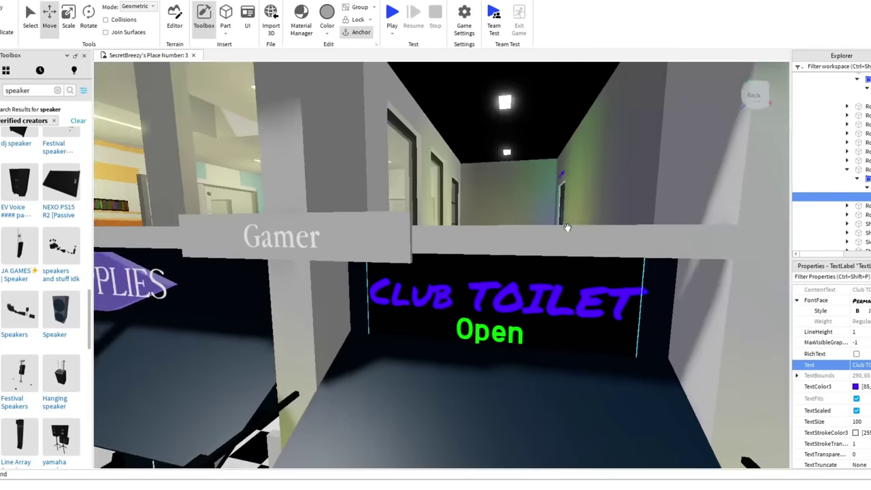
{"action": "scroll", "coordinate": [567, 228], "scroll_direction": "down", "scroll_amount": 3}
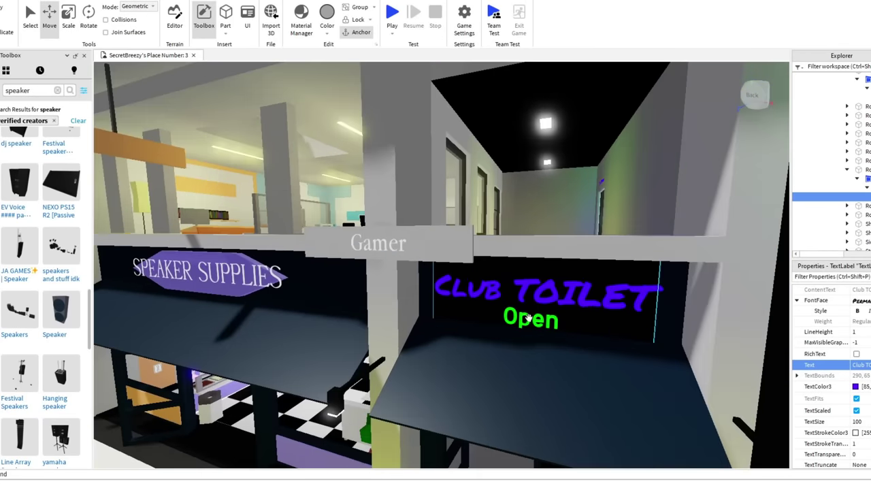
{"action": "right_click_drag", "start_coordinate": [530, 318], "coordinate": [560, 294]}
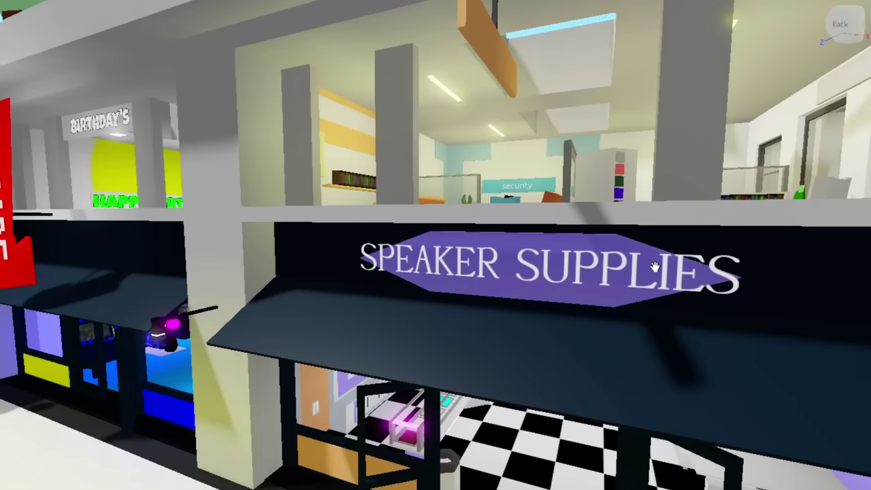
Change the text of the red vertical ARCADE sign to "skibidi".
{"action": "right_click_drag", "start_coordinate": [654, 266], "coordinate": [641, 274]}
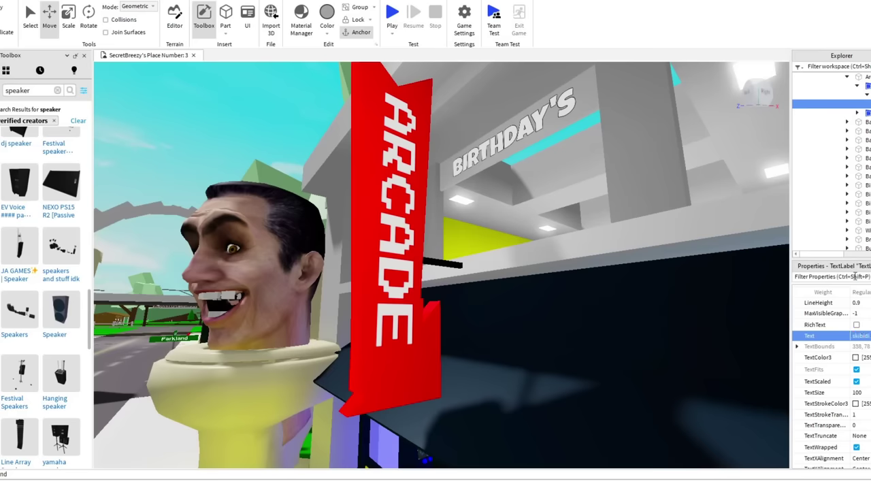
{"action": "right_click_drag", "start_coordinate": [501, 260], "coordinate": [448, 99]}
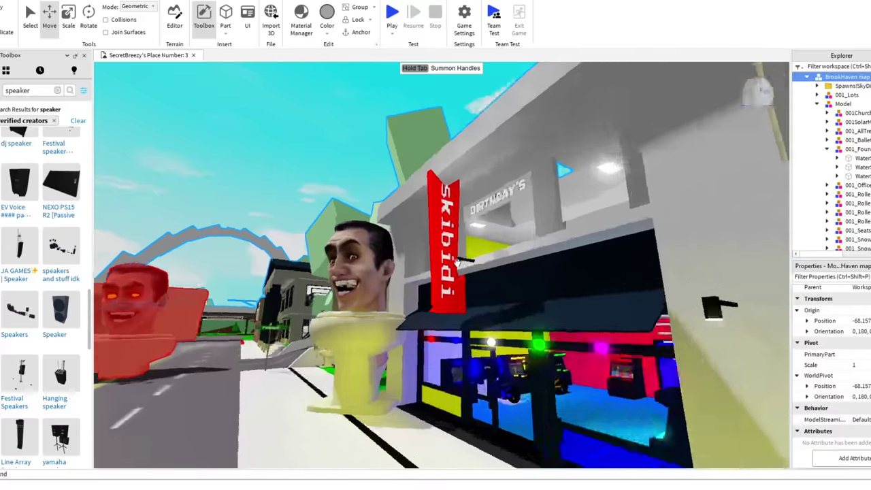
{"action": "scroll", "coordinate": [471, 111], "scroll_direction": "up", "scroll_amount": 5}
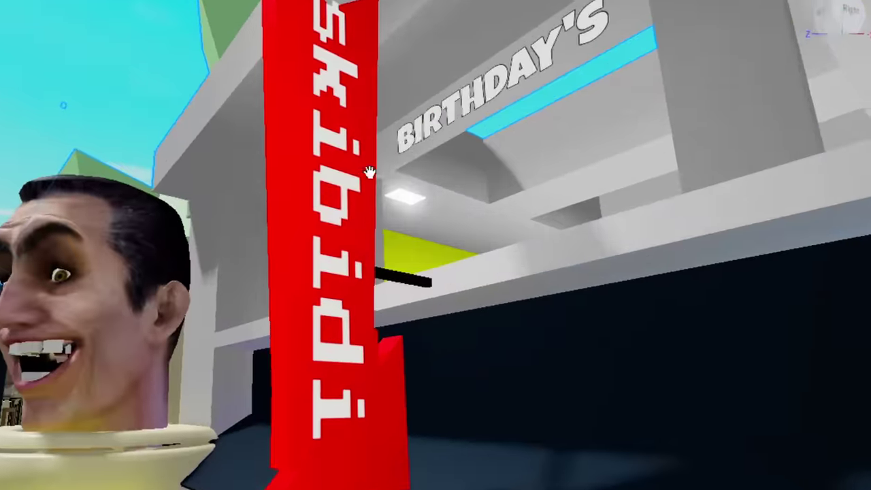
{"action": "scroll", "coordinate": [368, 172], "scroll_direction": "down", "scroll_amount": 5}
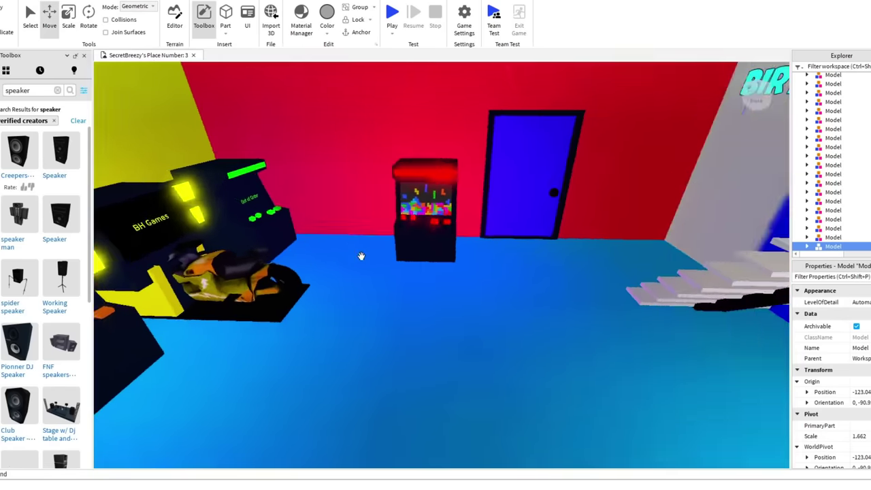
Furnish the arcade interior with large speakers, toilet seats and toilet pictures on the game screens.
{"action": "key", "text": "f"}
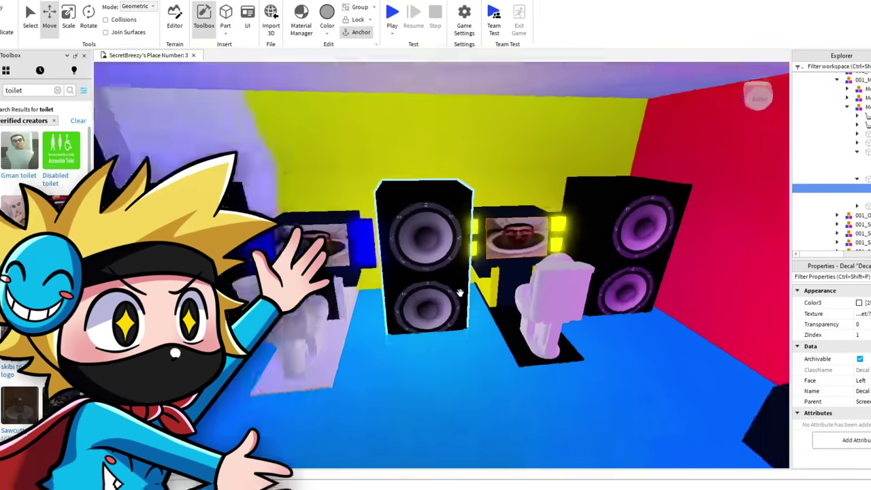
{"action": "scroll", "coordinate": [408, 293], "scroll_direction": "up", "scroll_amount": 5}
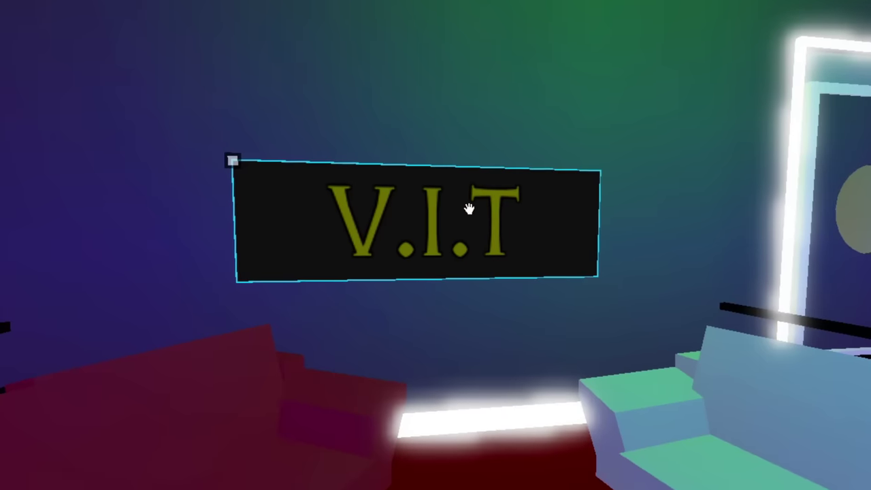
Stand the Skibi Toilet TV Man beside the club door and place Skibi toilets around the lounge seating.
{"action": "right_click_drag", "start_coordinate": [468, 208], "coordinate": [496, 334]}
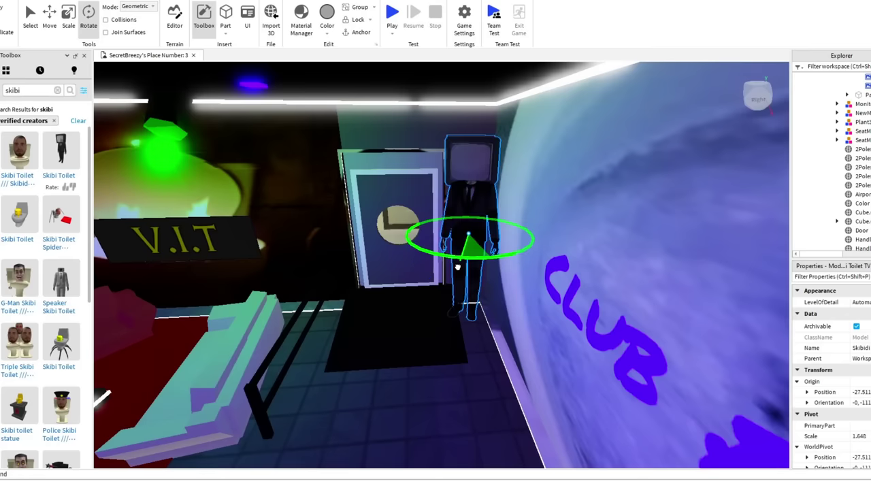
{"action": "right_click_drag", "start_coordinate": [431, 286], "coordinate": [430, 286]}
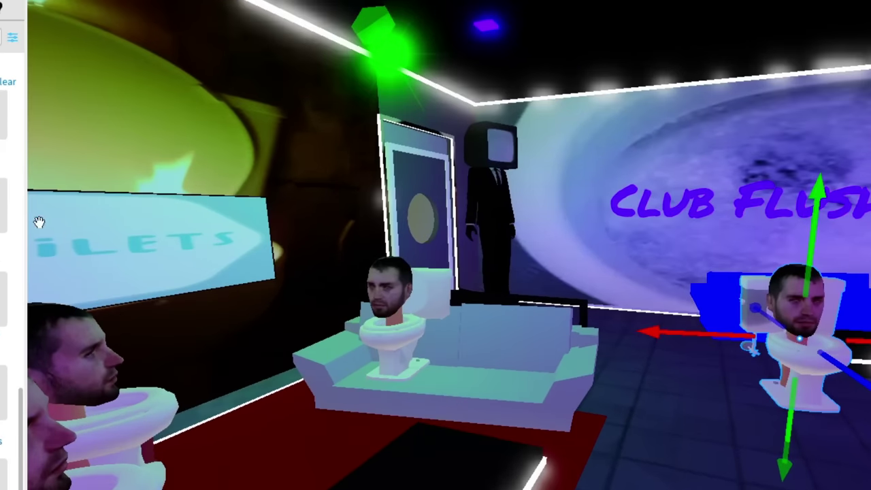
{"action": "right_click_drag", "start_coordinate": [411, 340], "coordinate": [411, 341]}
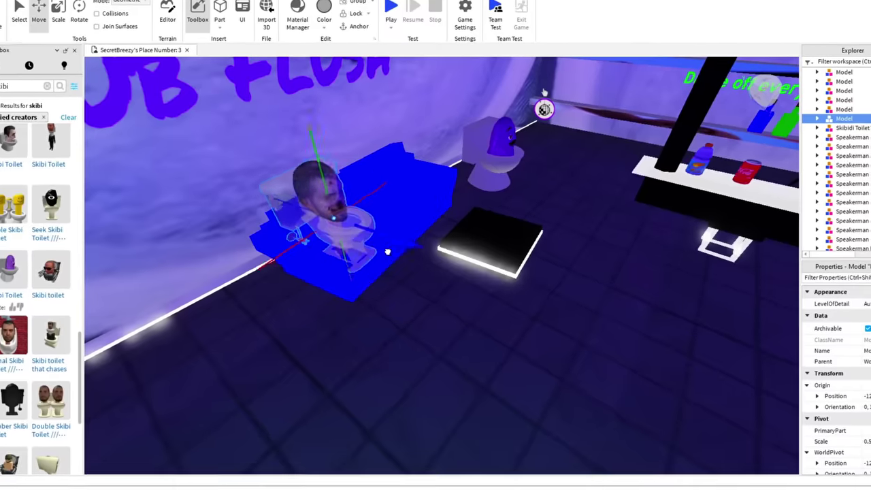
Duplicate the Skibi toilet on the blue lounge sofa and place the copy farther along the sofa.
{"action": "key", "text": "f"}
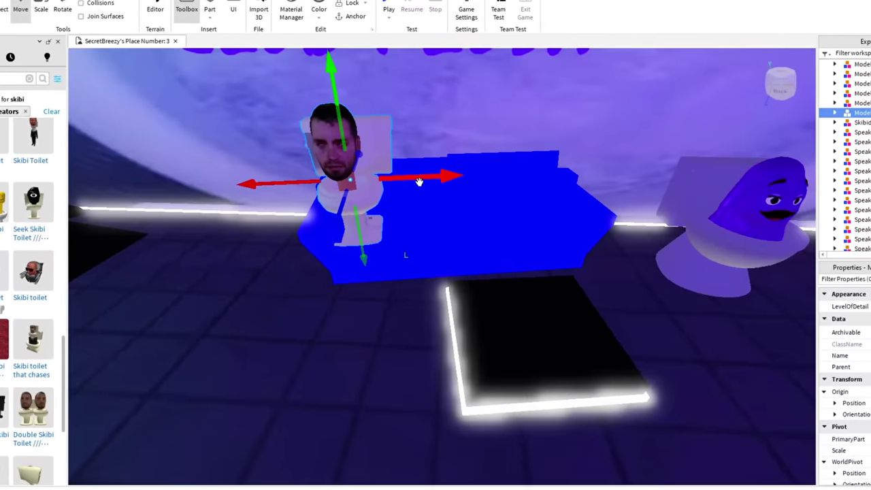
{"action": "key", "text": "ctrl+d"}
{"action": "left_click_drag", "start_coordinate": [445, 179], "coordinate": [577, 178]}
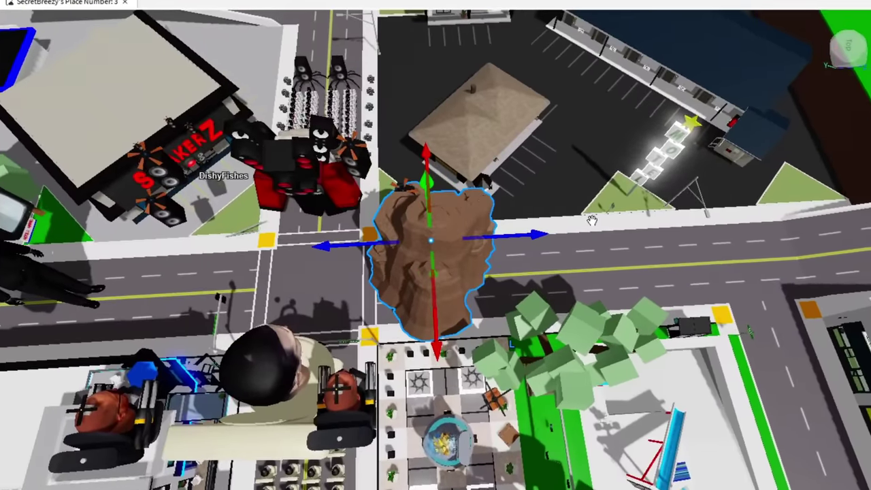
Duplicate the brown mountain and place copies beside and behind the Speakerman army on the road.
{"action": "key", "text": "ctrl+d"}
{"action": "left_click_drag", "start_coordinate": [456, 226], "coordinate": [418, 34]}
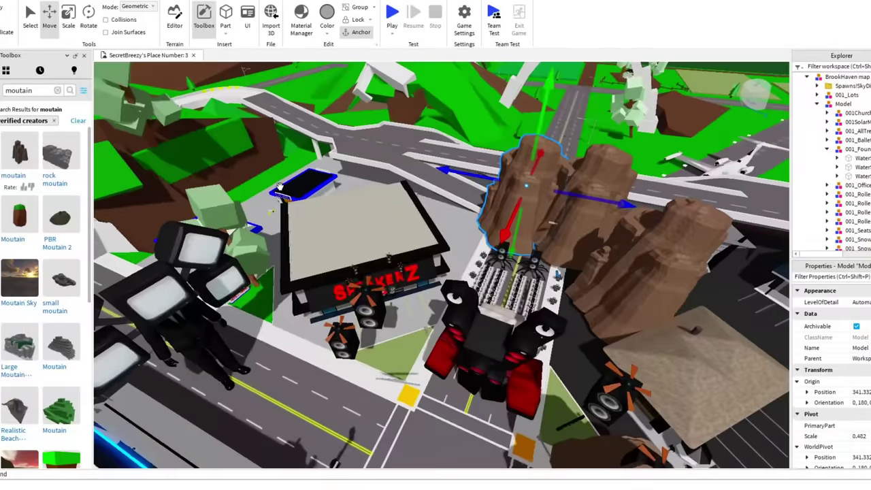
Examine the mountains along the street and the Wires N' Cables restaurant front with its camera-headed guards and "NO TOILETS!" sign.
{"action": "key", "text": "w"}
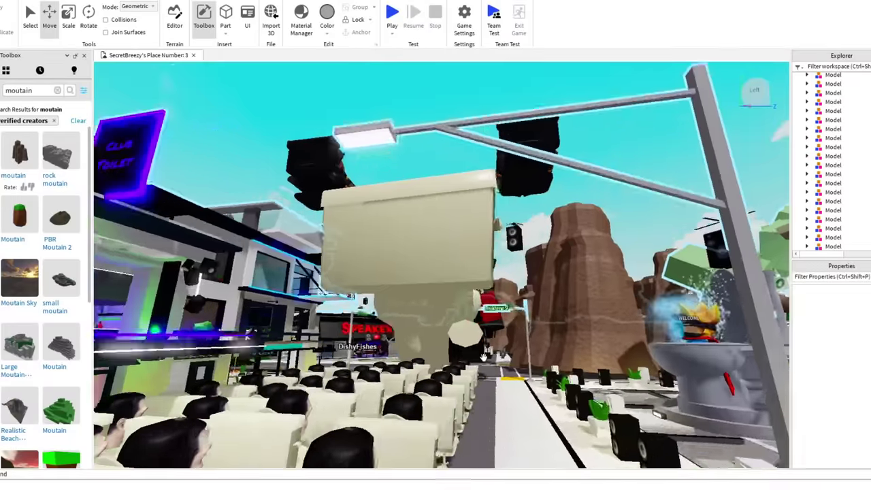
{"action": "key", "text": "w"}
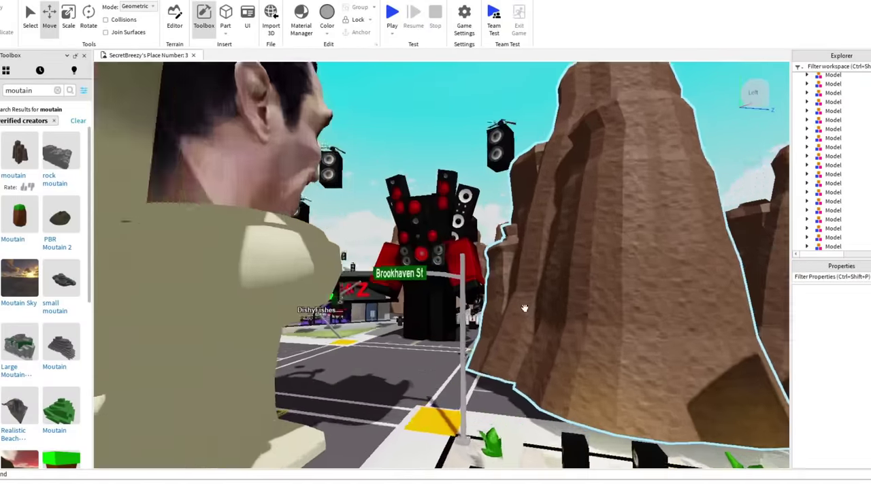
{"action": "key", "text": "w"}
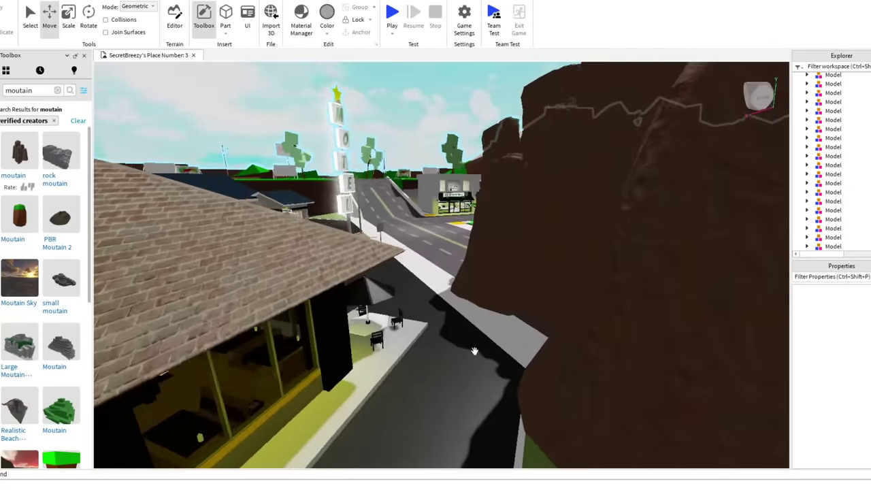
{"action": "key", "text": "w"}
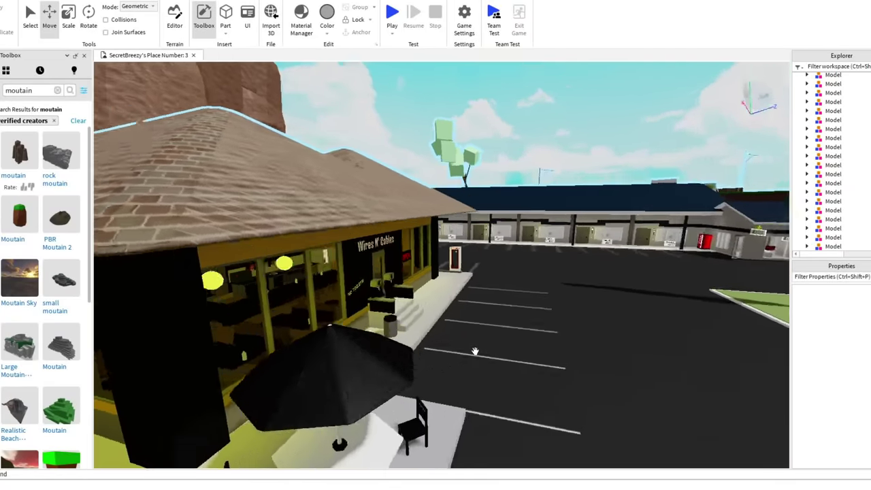
{"action": "key", "text": "w"}
{"action": "right_click_drag", "start_coordinate": [474, 351], "coordinate": [349, 234]}
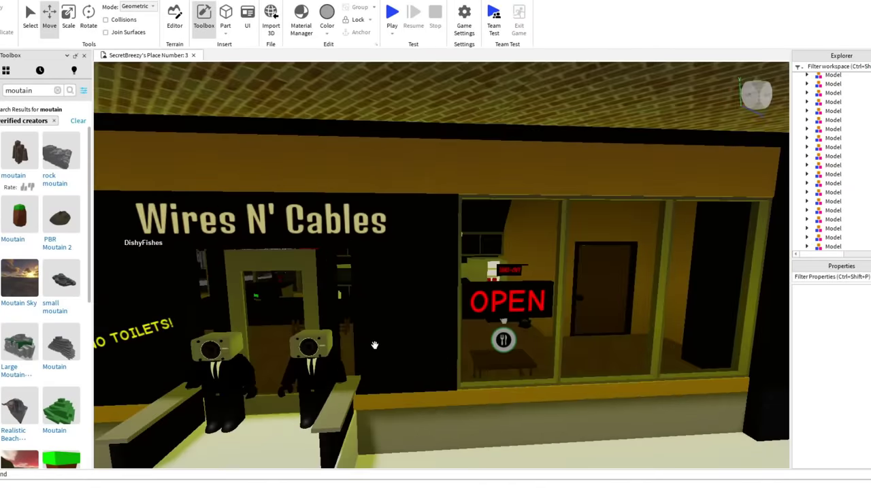
{"action": "scroll", "coordinate": [374, 345], "scroll_direction": "down", "scroll_amount": 5}
{"action": "scroll", "coordinate": [373, 349], "scroll_direction": "up", "scroll_amount": 10}
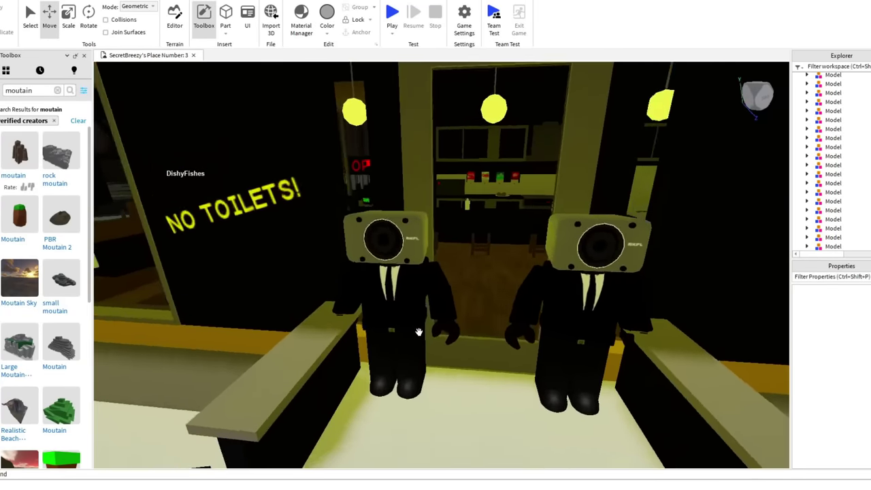
{"action": "right_click_drag", "start_coordinate": [418, 331], "coordinate": [254, 320]}
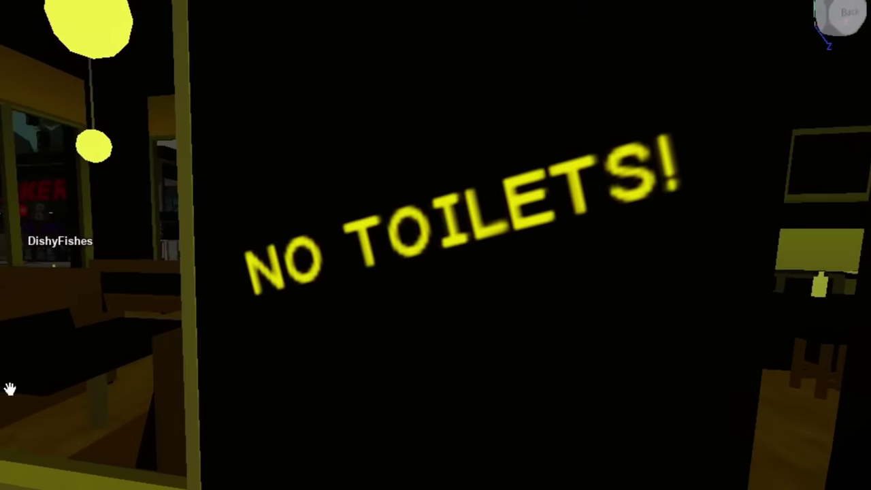
{"action": "right_click_drag", "start_coordinate": [373, 330], "coordinate": [465, 320]}
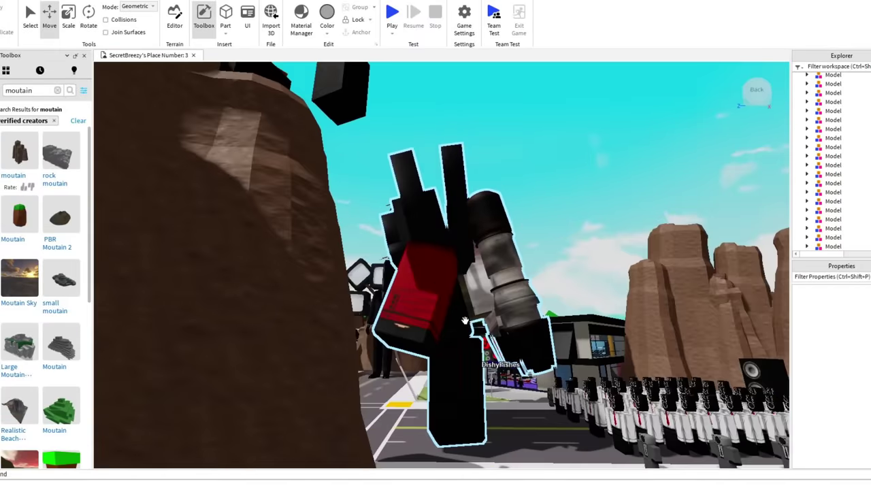
{"action": "scroll", "coordinate": [464, 321], "scroll_direction": "down", "scroll_amount": 5}
{"action": "scroll", "coordinate": [464, 321], "scroll_direction": "up", "scroll_amount": 5}
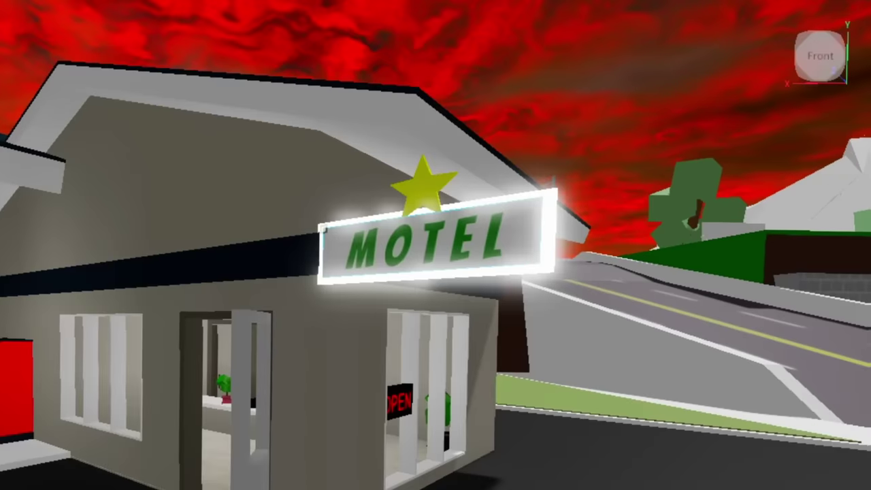
Change the motel's outdoor sign text to "SPEAKERSTAYS" and stand the blue-screened Star Wars sign beside the drinks machine.
{"action": "key", "text": "Return"}
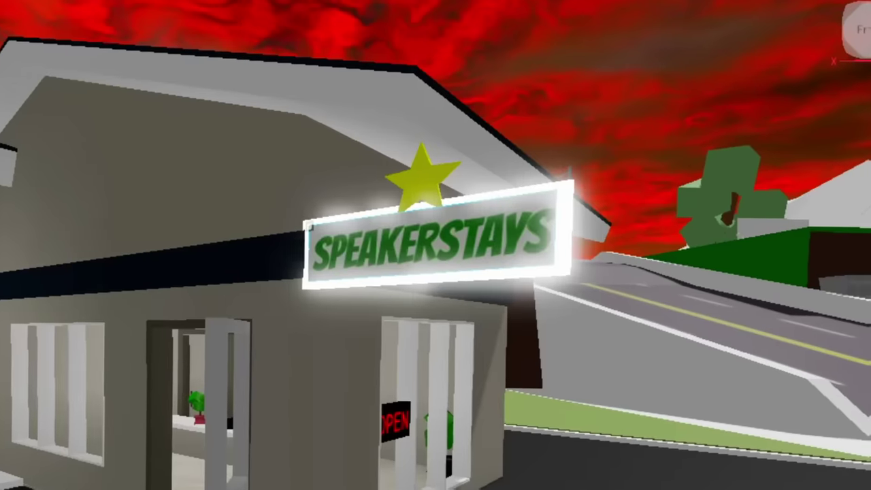
{"action": "scroll", "coordinate": [437, 240], "scroll_direction": "up", "scroll_amount": 3}
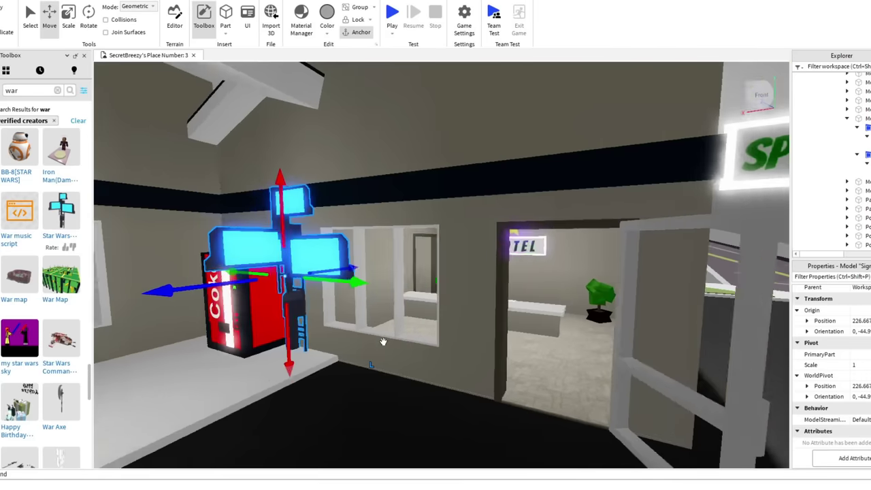
Stand a Speakerman behind the reception counter in the motel office and rotate it into position.
{"action": "key", "text": "d"}
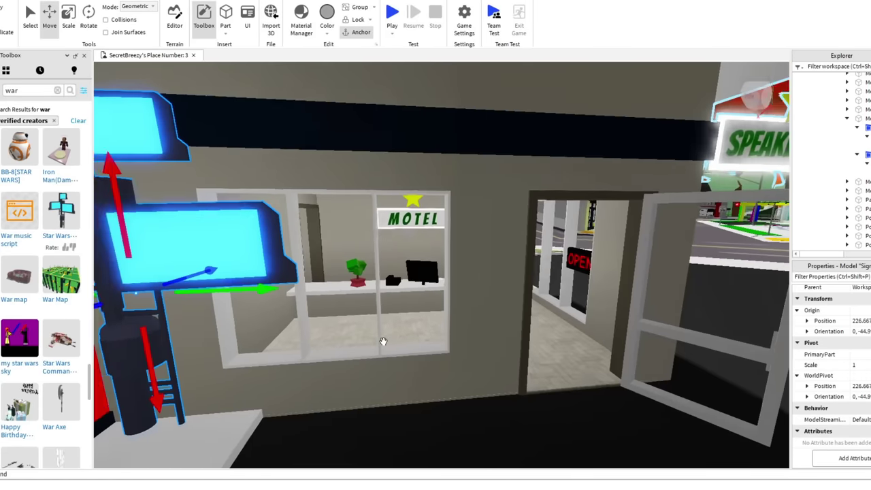
{"action": "key", "text": "w"}
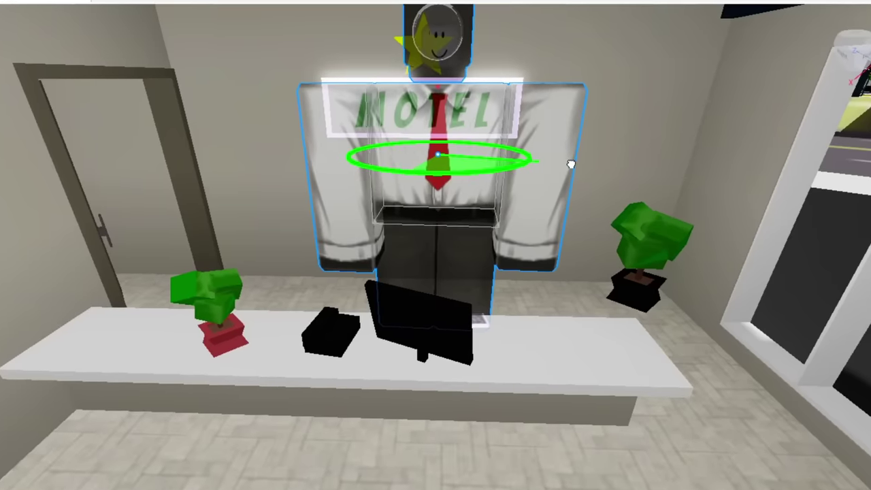
{"action": "key", "text": "f"}
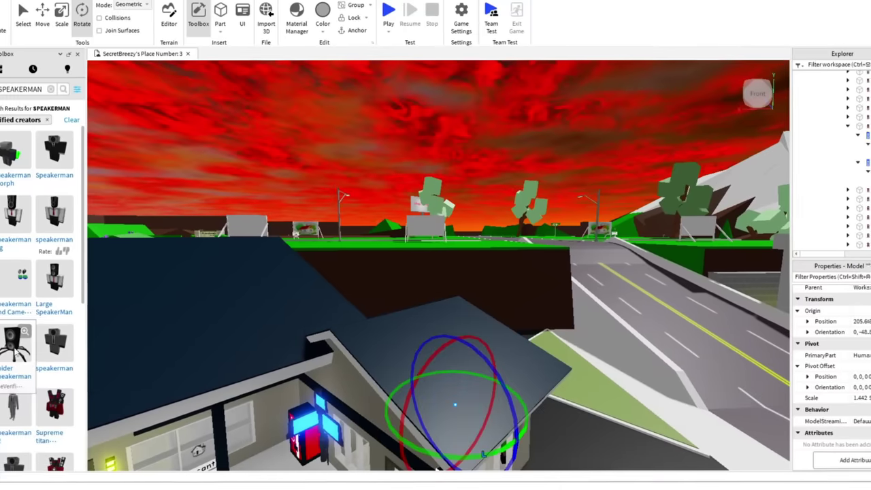
Insert a spider Speakerman model and position it on the roof of the motel office.
{"action": "left_click_drag", "start_coordinate": [18, 340], "coordinate": [456, 322]}
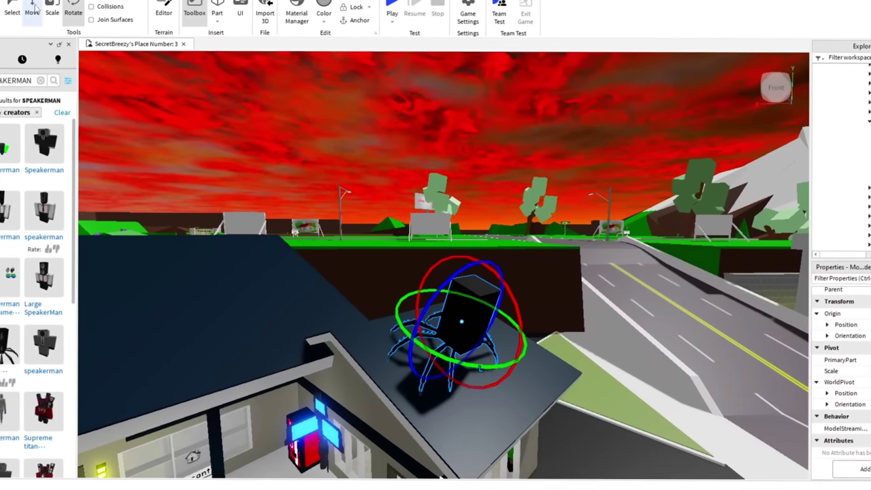
{"action": "key", "text": "ctrl+2"}
{"action": "key", "text": "ctrl+4"}
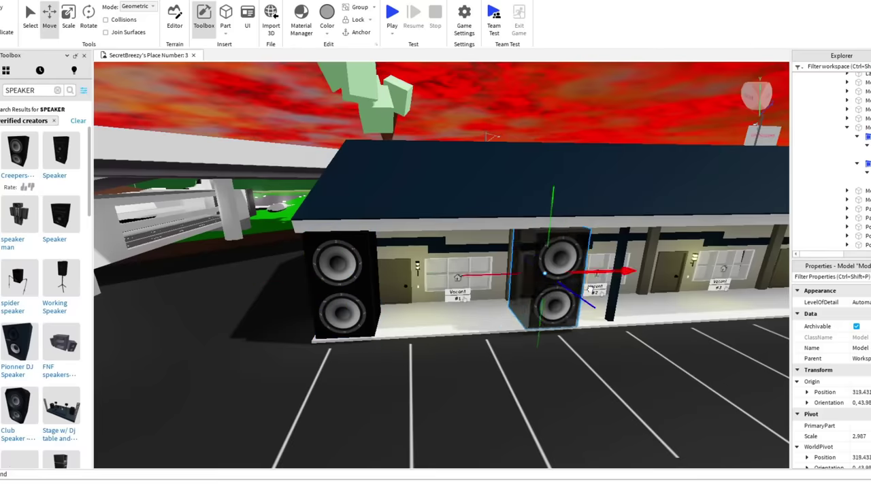
Line the motel walkway with copies of the large speaker and cover the roof with giant speakers.
{"action": "left_click_drag", "start_coordinate": [552, 326], "coordinate": [291, 325]}
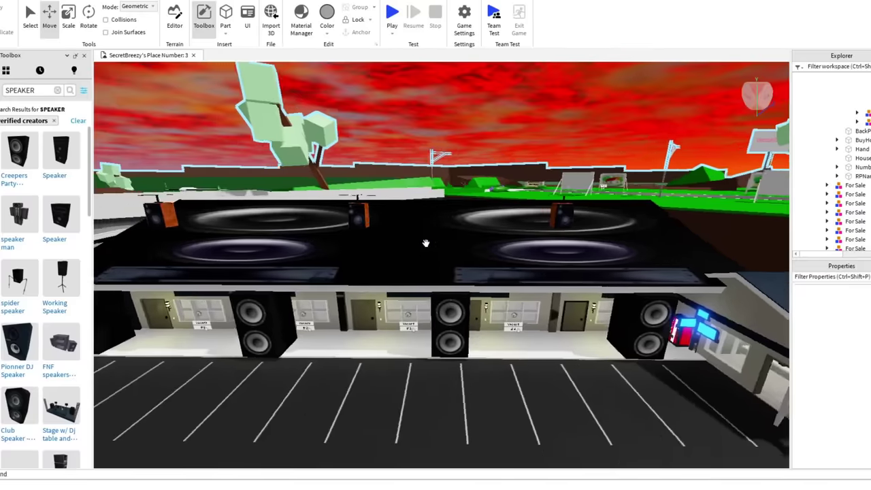
{"action": "scroll", "coordinate": [426, 243], "scroll_direction": "up", "scroll_amount": 5}
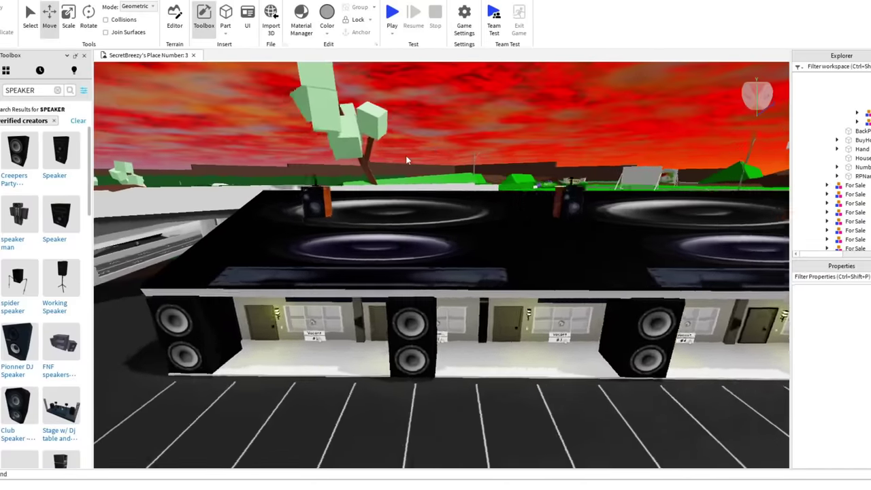
{"action": "right_click_drag", "start_coordinate": [425, 243], "coordinate": [364, 232]}
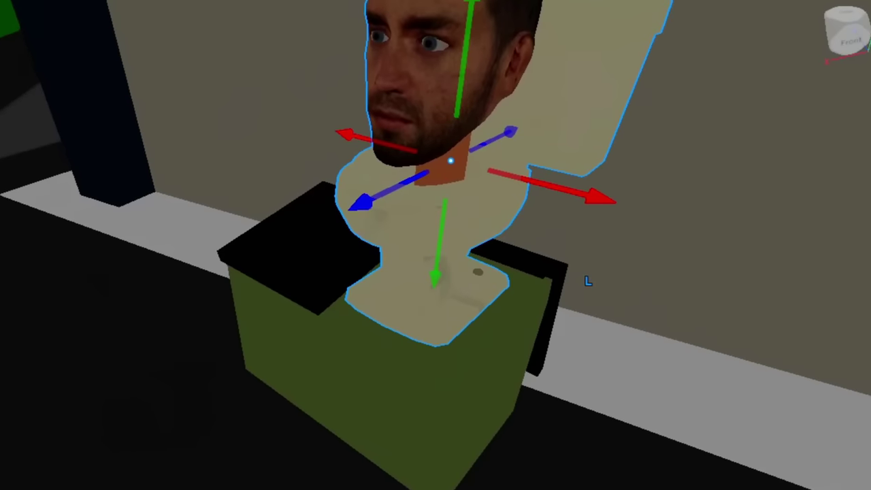
Place a Skibi toilet over the green dumpster and more Skibi toilets along the motel walkway near the room doors.
{"action": "left_click_drag", "start_coordinate": [433, 313], "coordinate": [317, 118]}
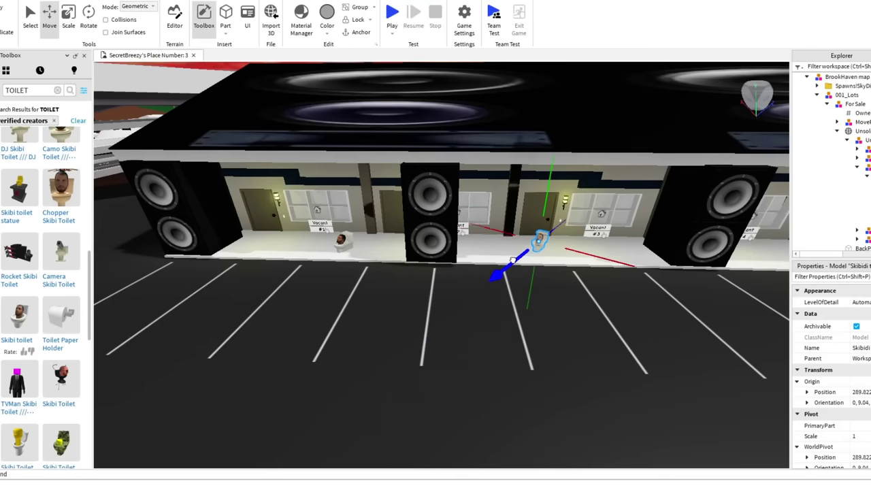
{"action": "right_click_drag", "start_coordinate": [504, 272], "coordinate": [480, 242]}
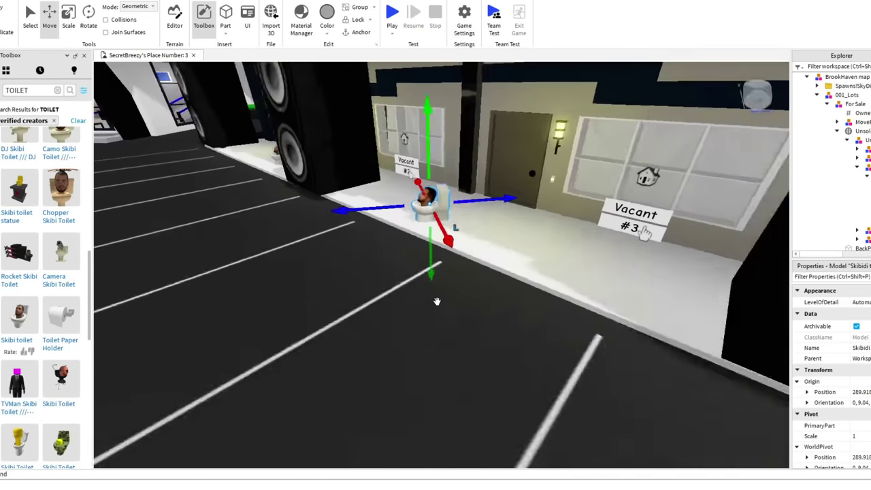
{"action": "right_click_drag", "start_coordinate": [438, 301], "coordinate": [437, 301]}
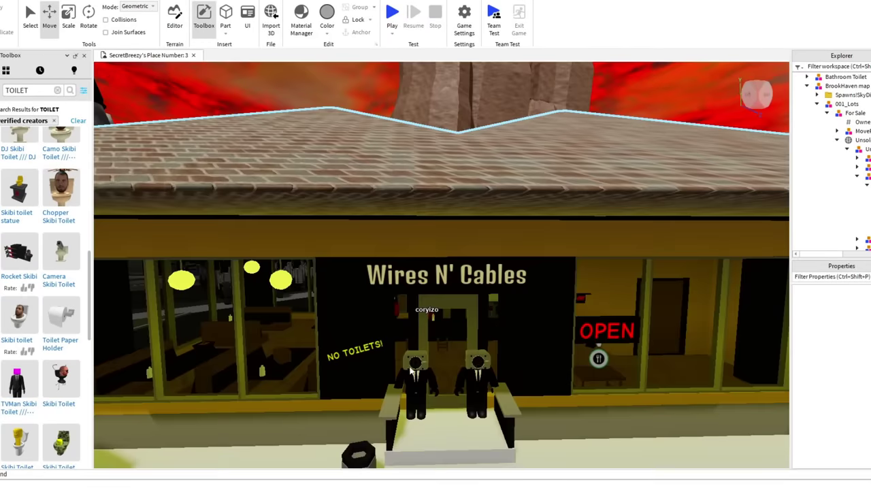
Examine the entrance and interior of the Wires N' Cables restaurant, including its counter, kitchen and speakers.
{"action": "scroll", "coordinate": [434, 384], "scroll_direction": "up", "scroll_amount": 3}
{"action": "scroll", "coordinate": [434, 383], "scroll_direction": "up", "scroll_amount": 5}
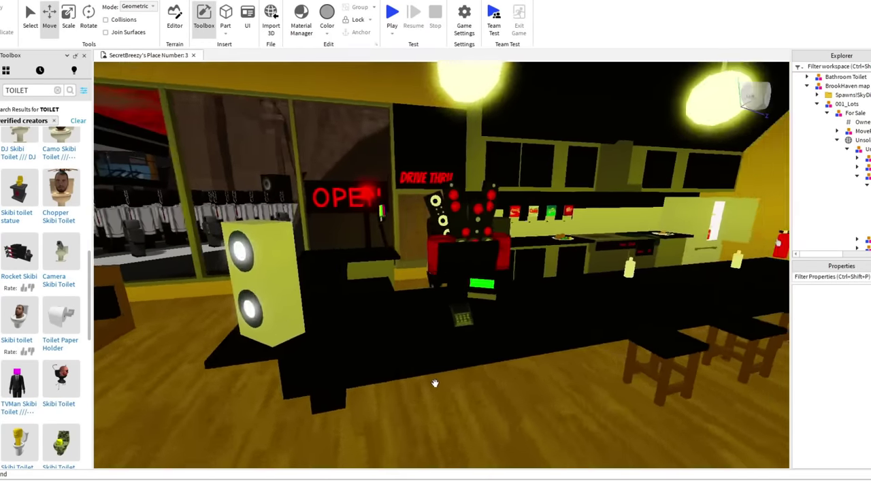
{"action": "left_click", "coordinate": [521, 217]}
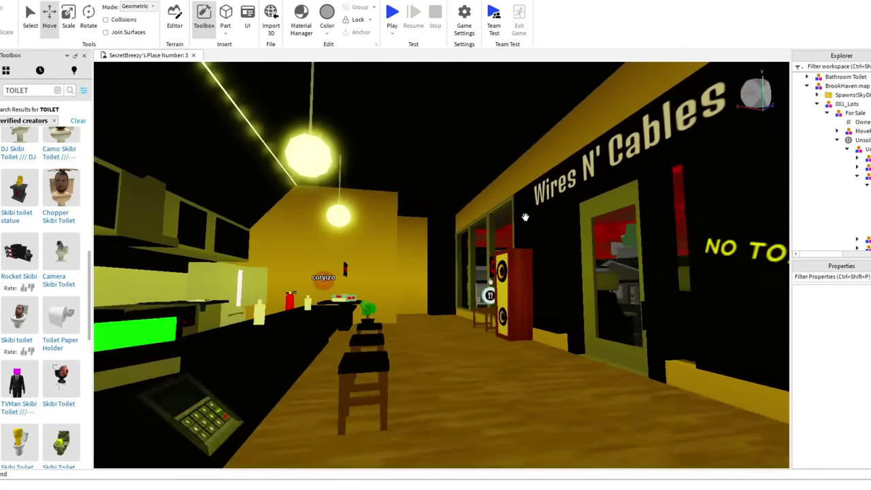
{"action": "right_click_drag", "start_coordinate": [525, 217], "coordinate": [524, 216]}
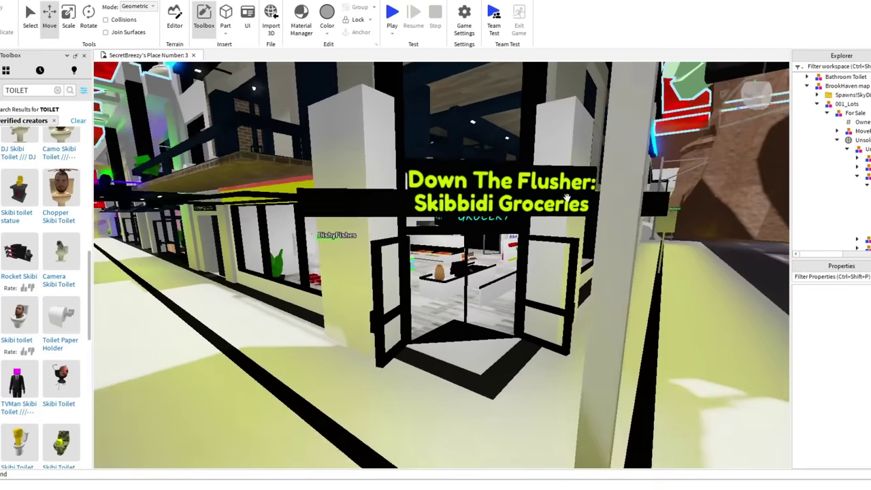
Furnish the Skibbidi Groceries store with a bathroom toilet against the wall and stacks of toilet paper.
{"action": "scroll", "coordinate": [517, 173], "scroll_direction": "up", "scroll_amount": 2}
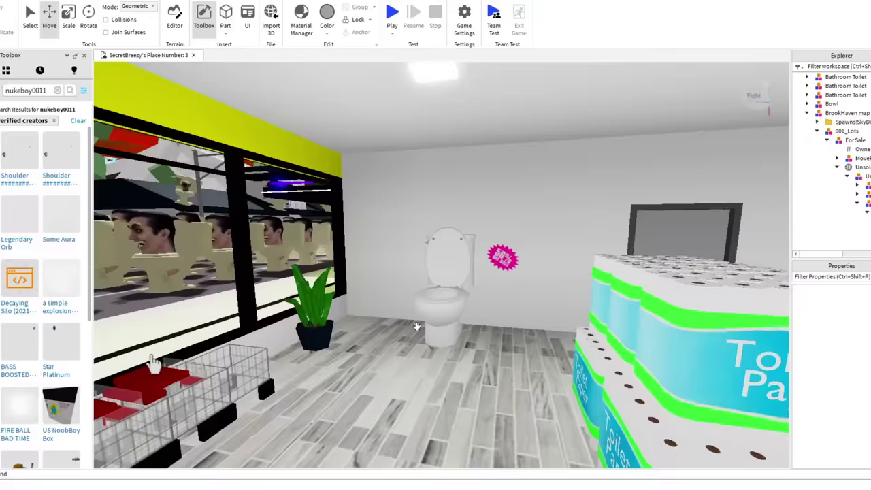
{"action": "key", "text": "w"}
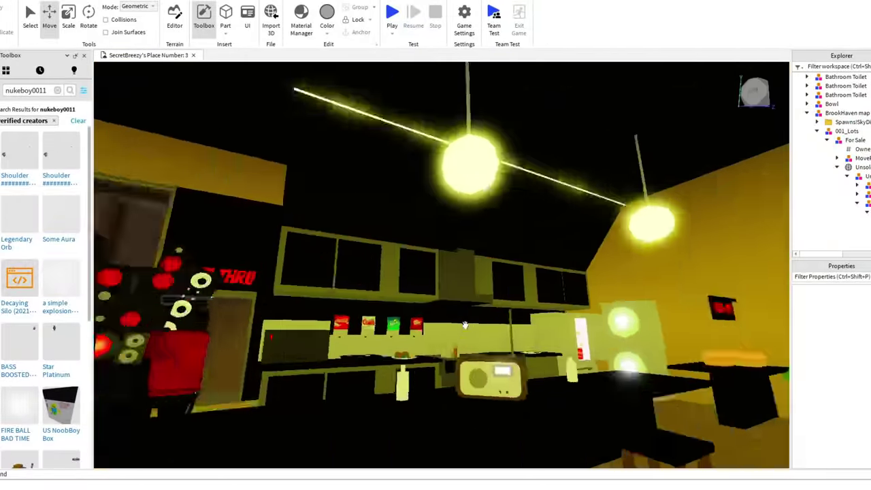
Examine the restaurant's ramen bowl, camera toilet and serving counter, and the giant toilet fountain in the park plaza.
{"action": "key", "text": "f"}
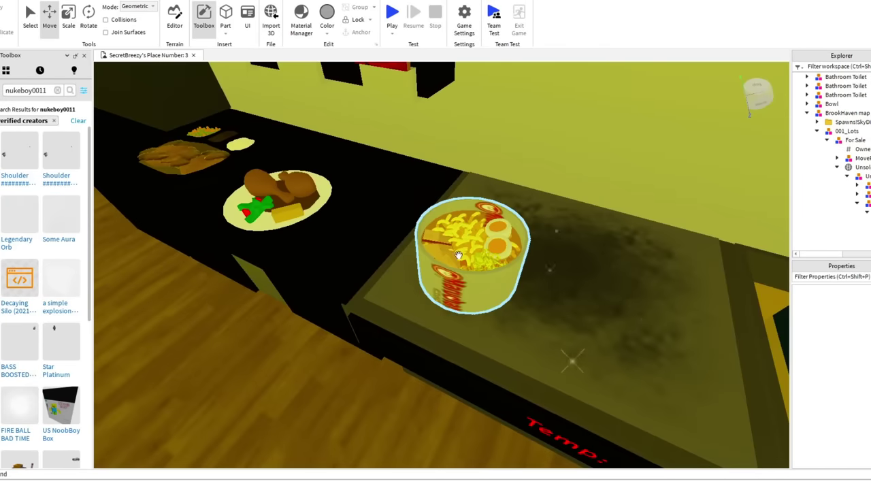
{"action": "right_click_drag", "start_coordinate": [458, 255], "coordinate": [320, 373]}
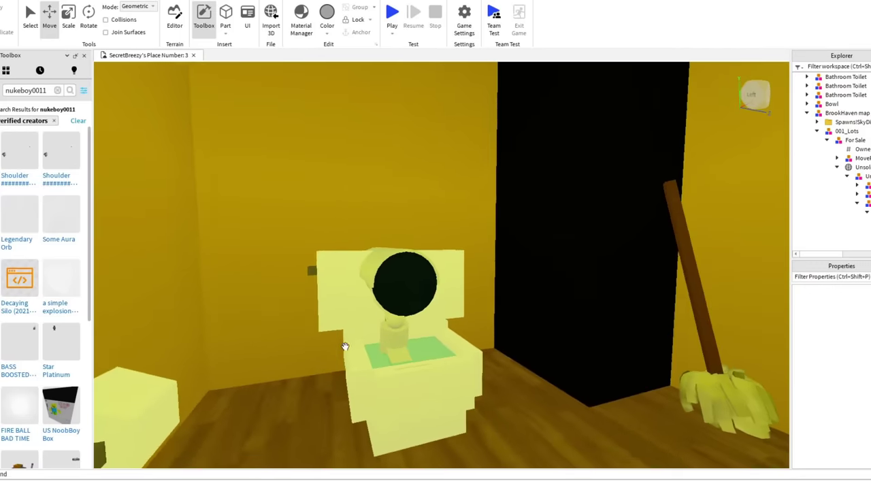
{"action": "right_click_drag", "start_coordinate": [430, 320], "coordinate": [430, 319]}
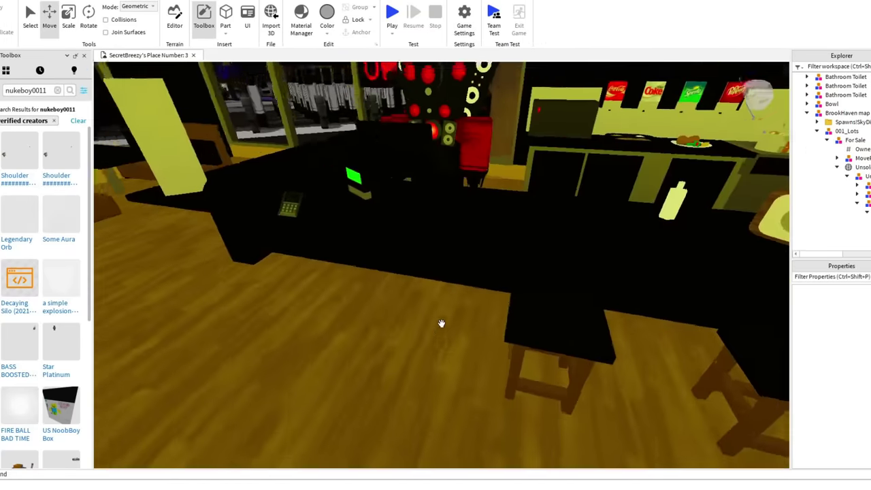
{"action": "right_click_drag", "start_coordinate": [440, 323], "coordinate": [441, 323]}
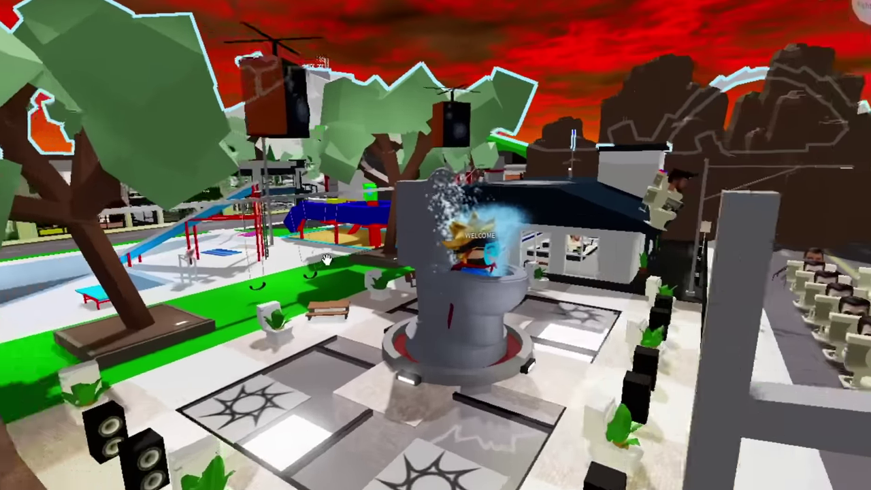
{"action": "right_click_drag", "start_coordinate": [327, 259], "coordinate": [324, 259]}
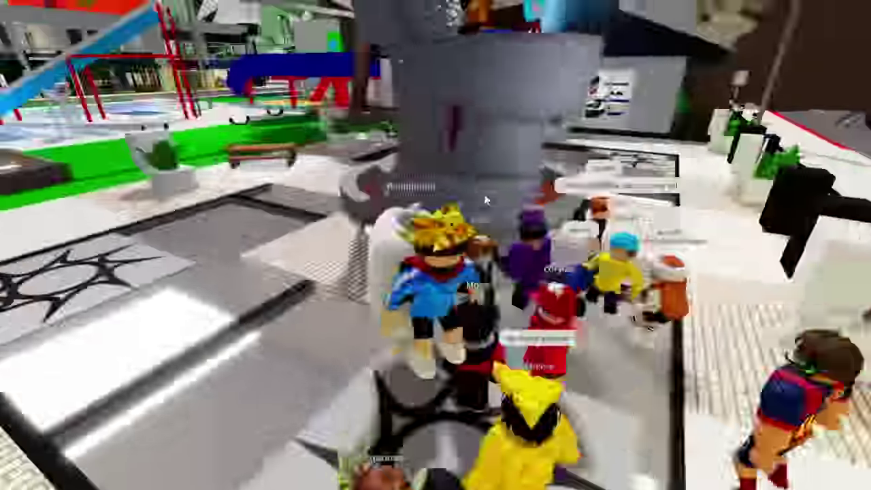
{"action": "mouse_move", "coordinate": [478, 201]}
{"action": "right_mouse_down"}
{"action": "mouse_move", "coordinate": [329, 136]}
{"action": "mouse_move", "coordinate": [418, 140]}
{"action": "mouse_move", "coordinate": [414, 151]}
{"action": "mouse_move", "coordinate": [501, 195]}
{"action": "mouse_move", "coordinate": [468, 196]}
{"action": "mouse_move", "coordinate": [483, 195]}
{"action": "right_mouse_up"}
{"action": "key", "text": "w"}
{"action": "scroll", "coordinate": [501, 198], "scroll_direction": "up", "scroll_amount": 10}
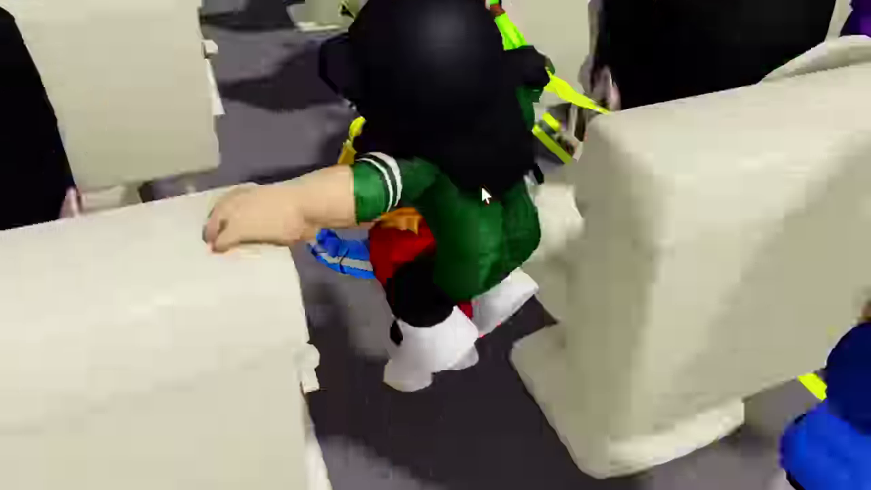
{"action": "scroll", "coordinate": [480, 183], "scroll_direction": "down", "scroll_amount": 5}
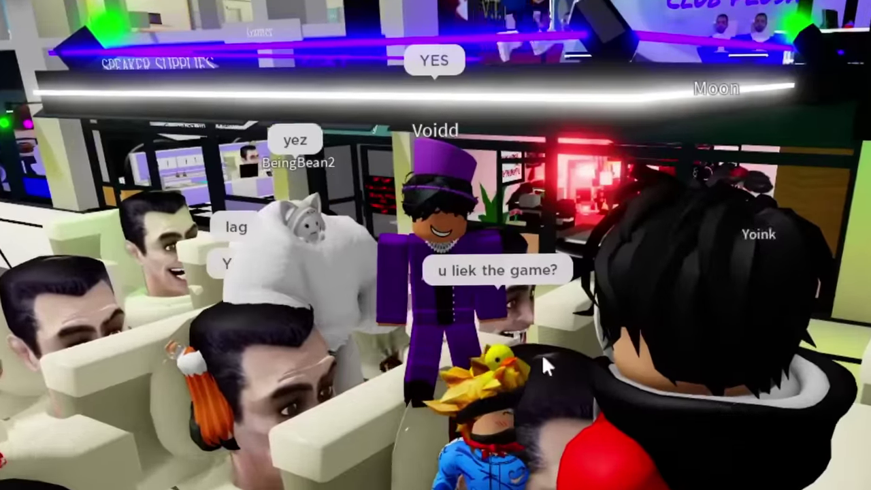
{"action": "right_click_drag", "start_coordinate": [546, 363], "coordinate": [470, 204]}
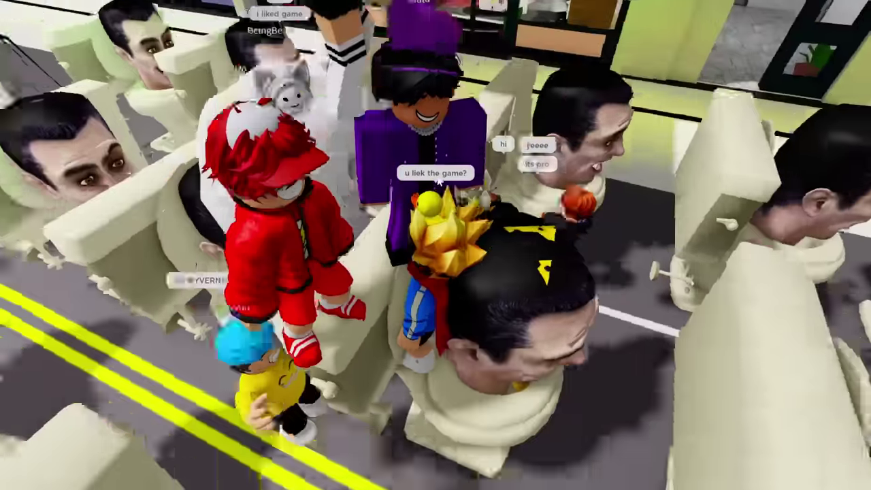
{"action": "scroll", "coordinate": [438, 180], "scroll_direction": "up", "scroll_amount": 5}
{"action": "scroll", "coordinate": [439, 180], "scroll_direction": "down", "scroll_amount": 5}
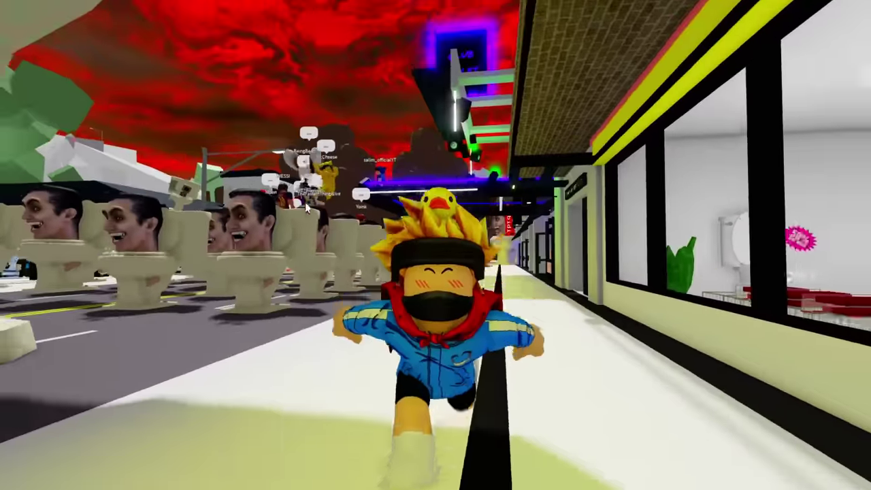
{"action": "key", "text": "w"}
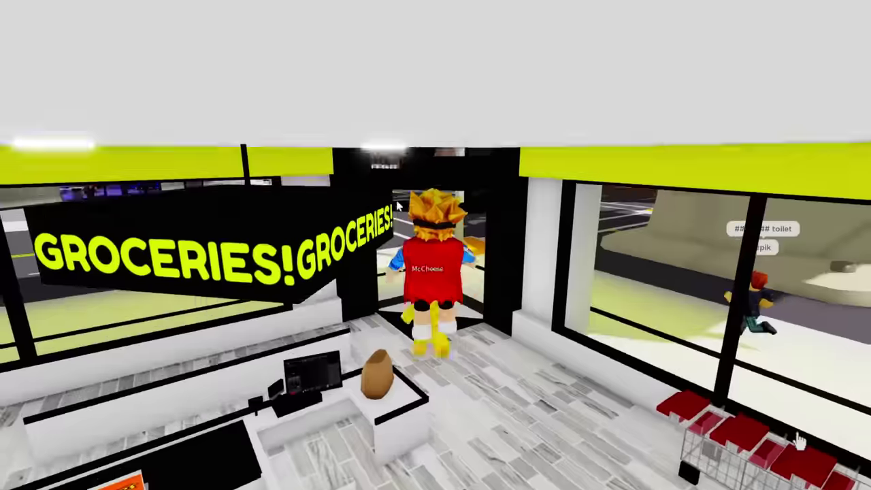
{"action": "key", "text": "w"}
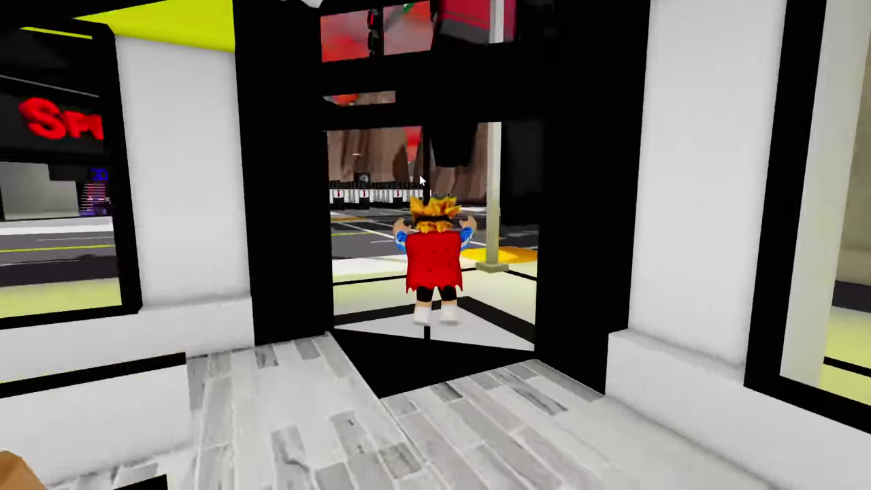
{"action": "key", "text": "w"}
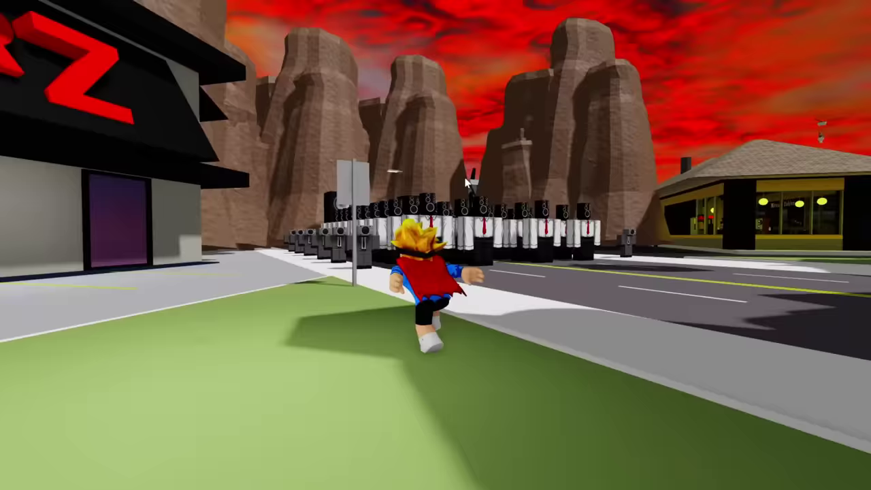
{"action": "key", "text": "w"}
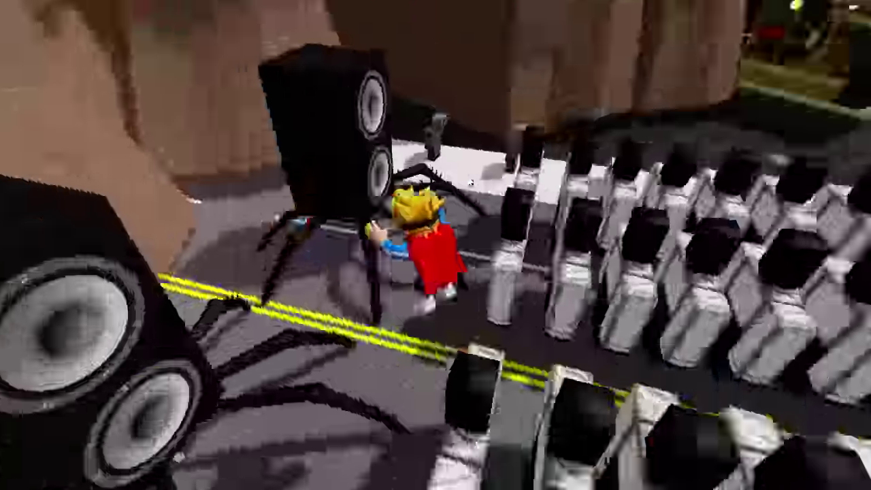
{"action": "key", "text": "w"}
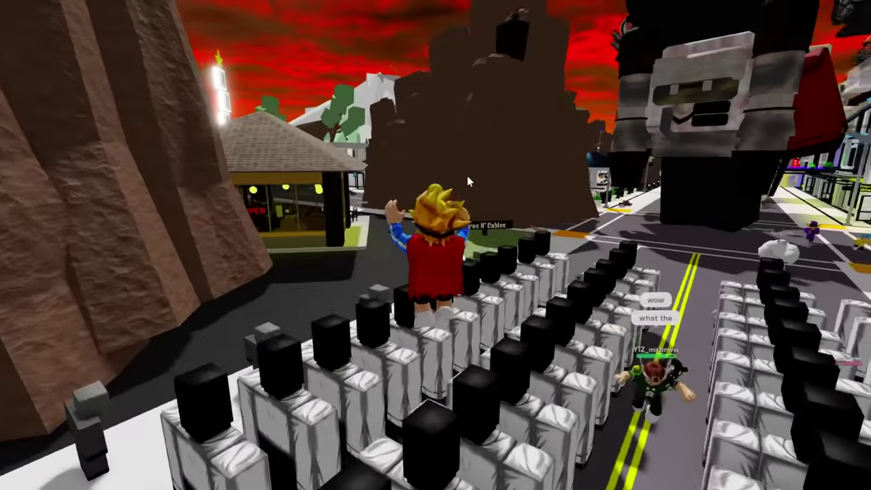
{"action": "key", "text": "w"}
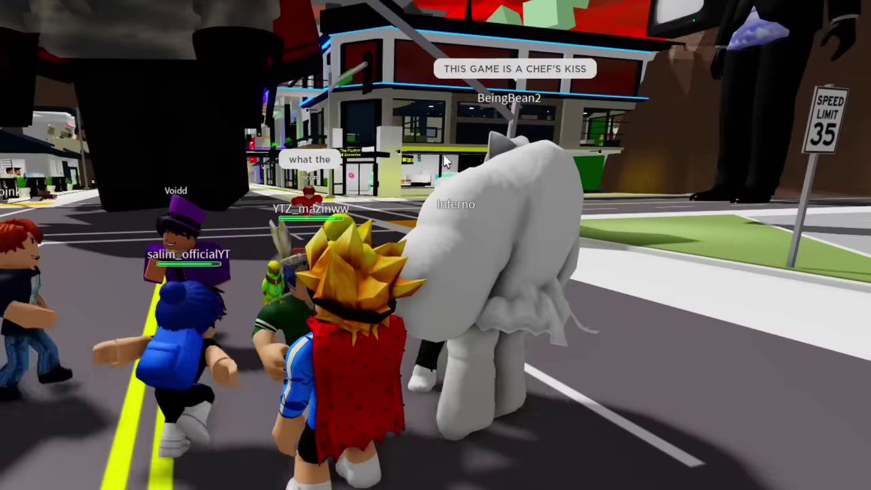
{"action": "key", "text": "w"}
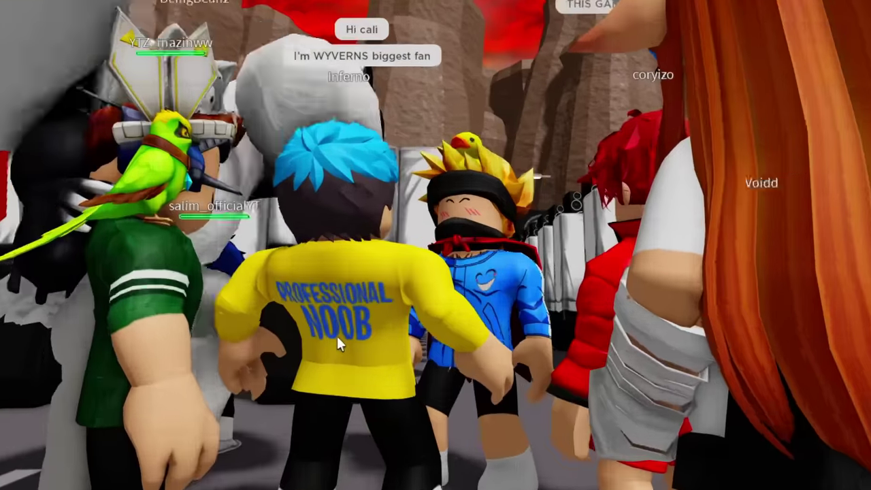
{"action": "key", "text": "w"}
{"action": "right_click_drag", "start_coordinate": [331, 329], "coordinate": [581, 239]}
{"action": "key", "text": "w"}
{"action": "key", "text": "s"}
{"action": "key", "text": "w"}
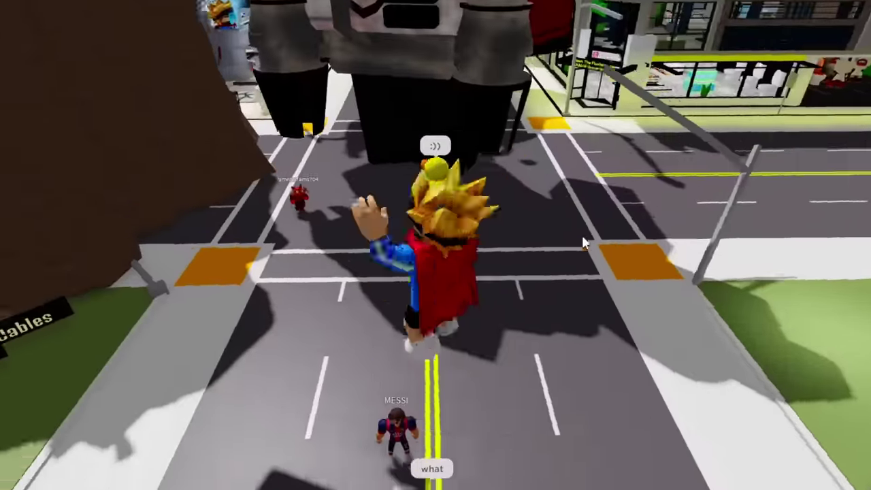
{"action": "right_click_drag", "start_coordinate": [582, 242], "coordinate": [583, 243]}
{"action": "key", "text": "s"}
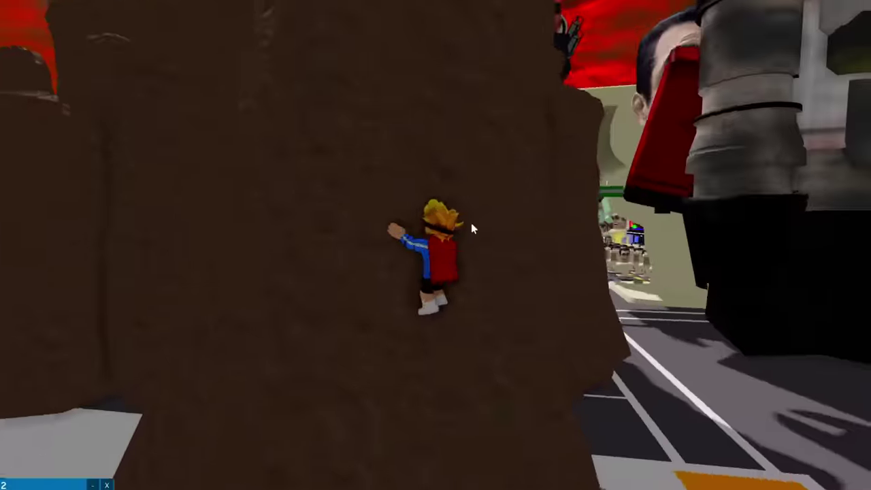
{"action": "key", "text": "w"}
{"action": "key", "text": "w"}
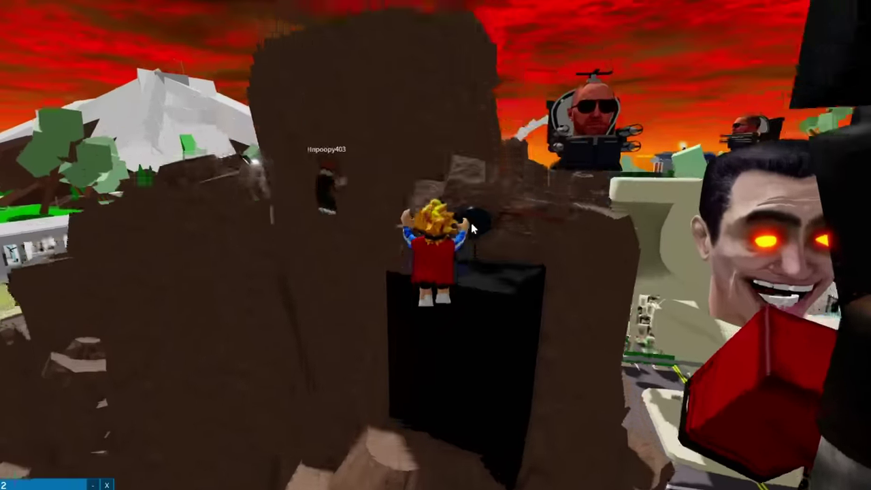
{"action": "key", "text": "w"}
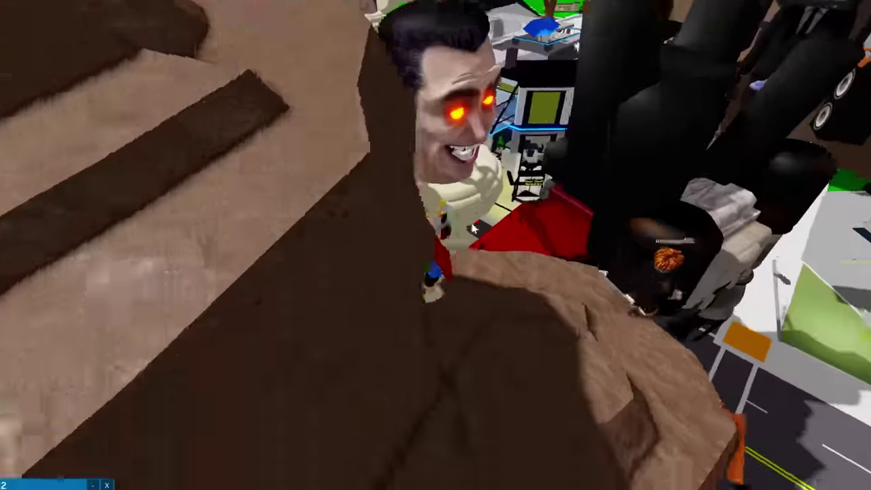